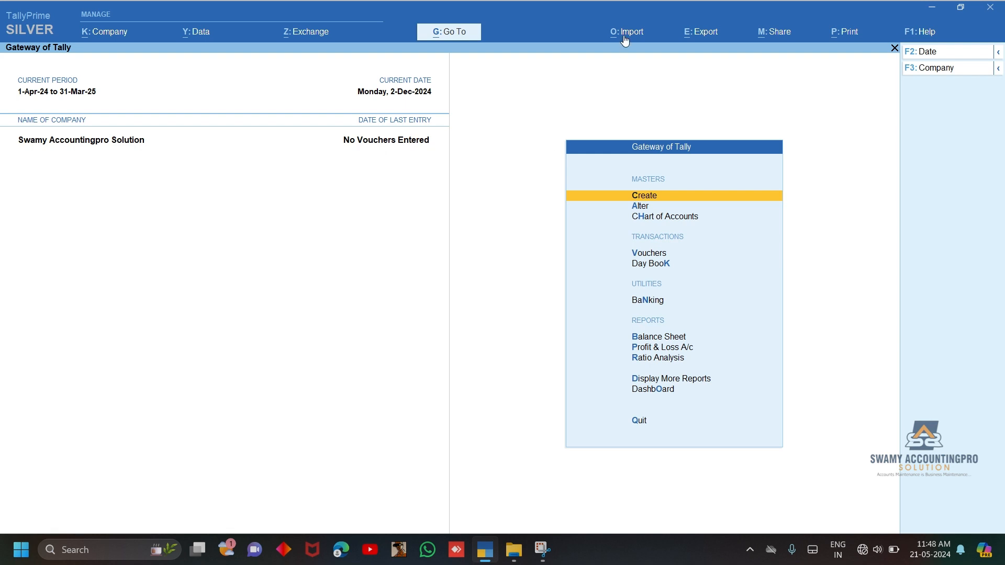
# Open the sample Excel file for importing accounting voucher transactions into the company
pyautogui.click(626, 36)
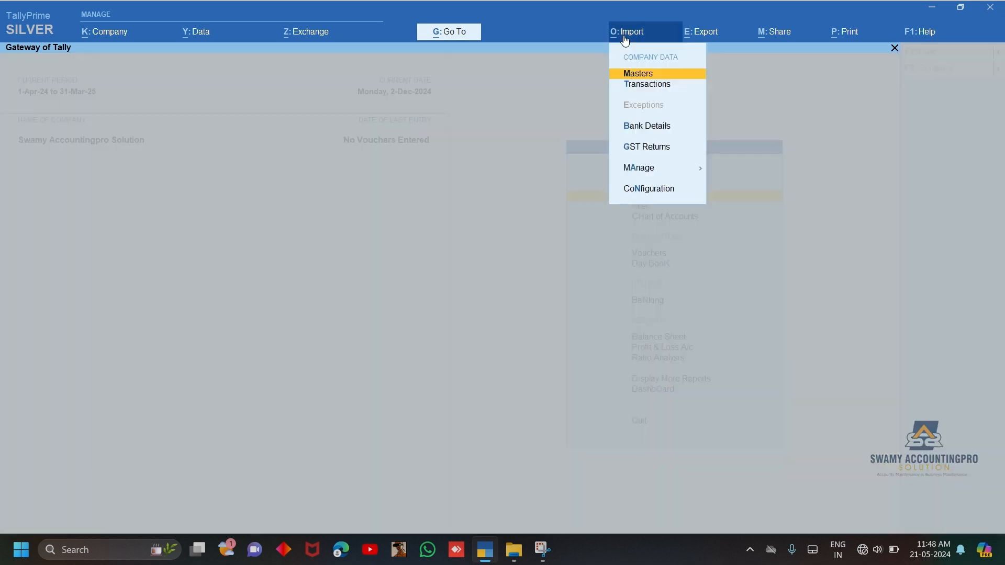
pyautogui.click(649, 85)
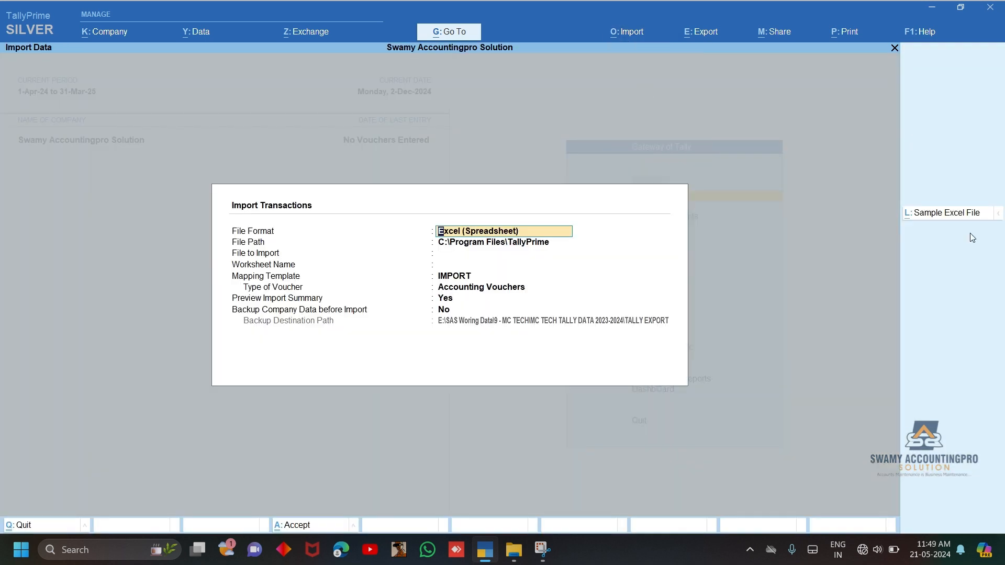
pyautogui.click(937, 219)
pyautogui.click(517, 329)
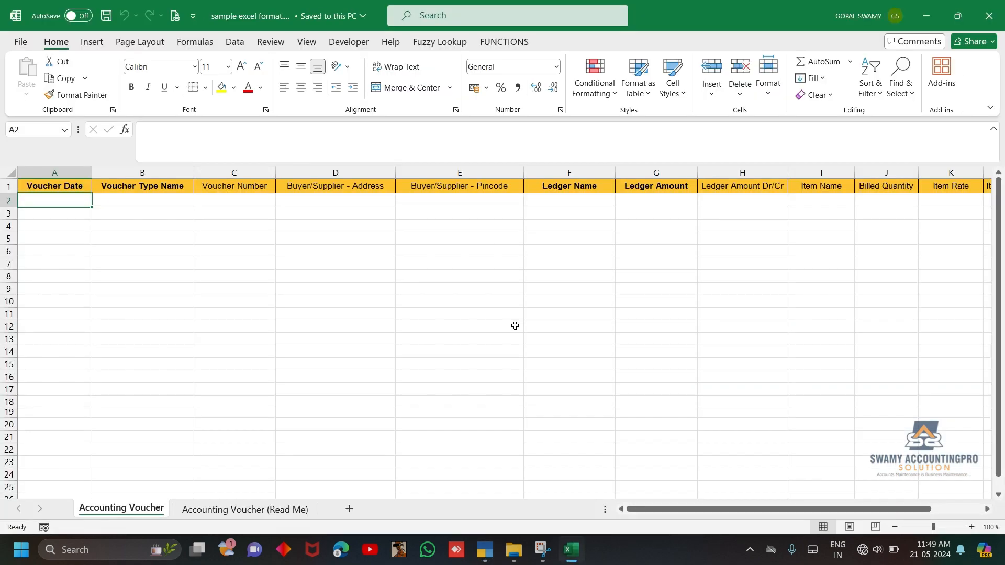
# Examine the header columns of the Accounting Voucher sample sheet, from Voucher Date across to the item columns
pyautogui.click(80, 268)
pyautogui.moveTo(56, 173); pyautogui.dragTo(841, 204)
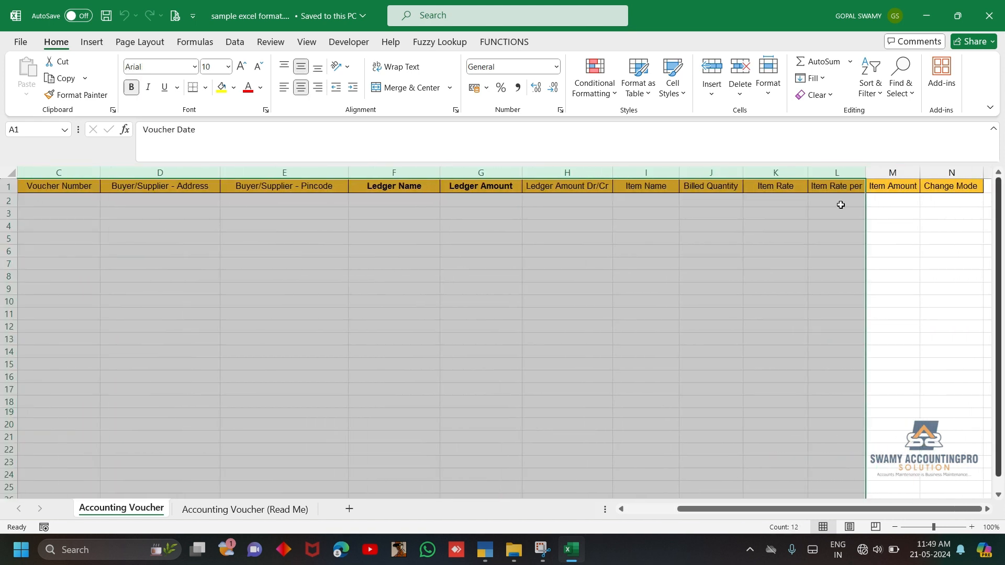
pyautogui.click(675, 190)
pyautogui.press('Left')
pyautogui.press('Left')
pyautogui.press('Left')
pyautogui.press('Left')
pyautogui.press('Left')
pyautogui.press('Left')
pyautogui.press('Left')
pyautogui.press('Left')
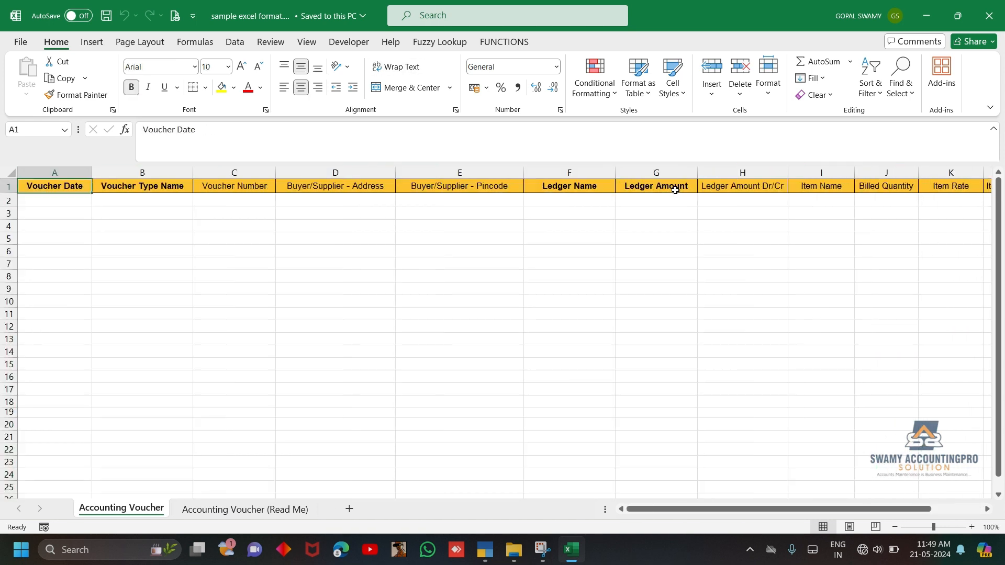
pyautogui.press('Right')
pyautogui.press('Right')
pyautogui.press('Right')
pyautogui.press('Right')
pyautogui.press('Right')
pyautogui.press('Right')
pyautogui.press('Right')
pyautogui.press('Right')
pyautogui.press('Right')
pyautogui.press('Right')
pyautogui.press('Right')
pyautogui.press('Right')
pyautogui.press('Right')
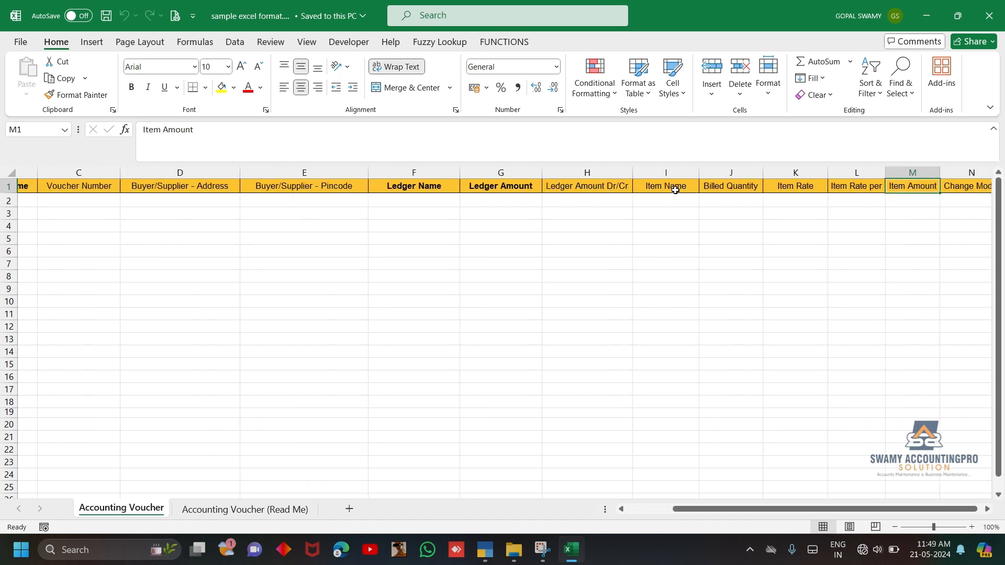
pyautogui.press('Left')
pyautogui.hotkey('ctrl', 'Home')
pyautogui.press('Down')
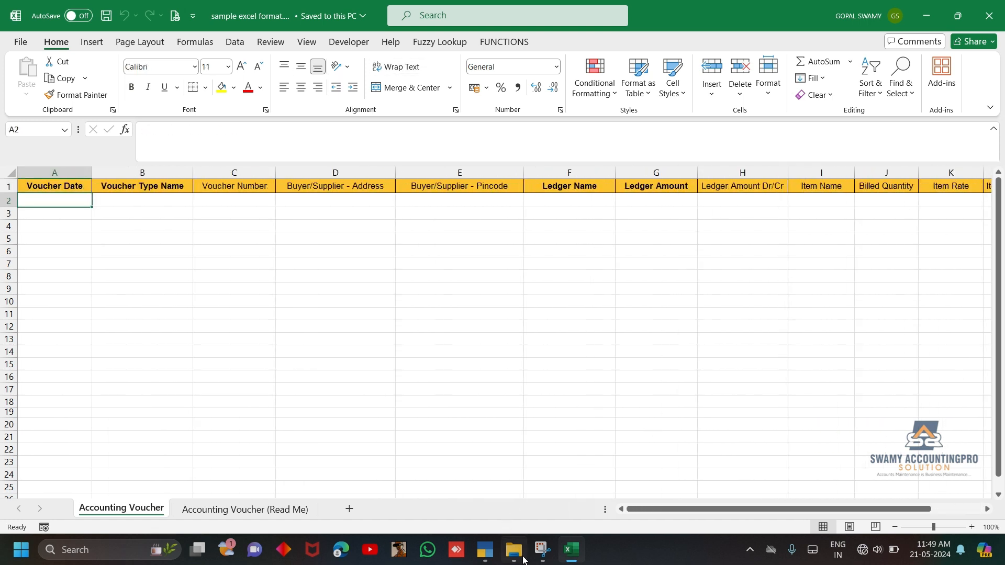
# Open the workbook "Central bank of india statement .xlsx" from the Downloads folder
pyautogui.click(523, 558)
pyautogui.click(207, 162)
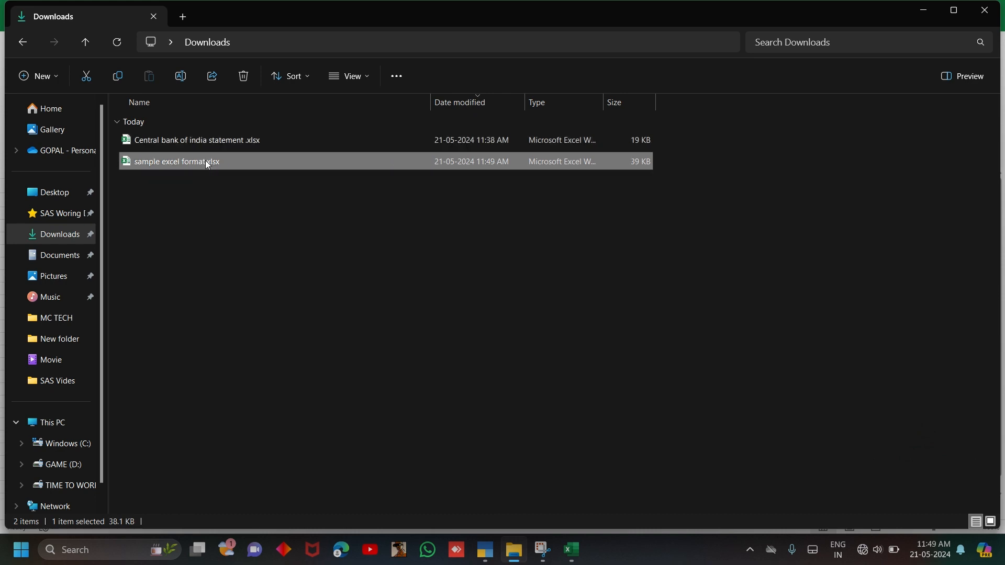
pyautogui.click(224, 142)
pyautogui.hotkey('alt', 'Tab')
pyautogui.click(258, 368)
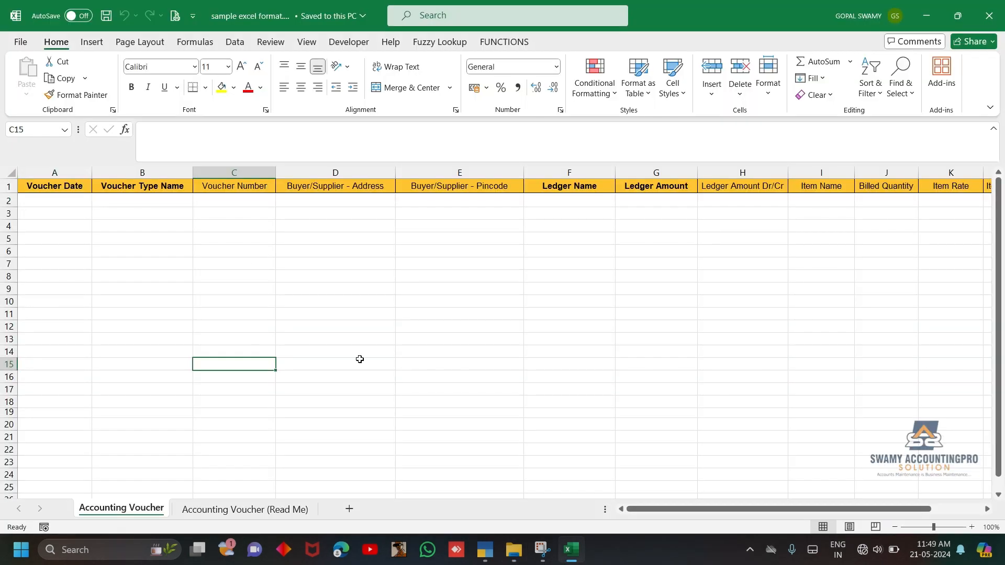
pyautogui.hotkey('alt', 'Tab')
pyautogui.click(399, 253)
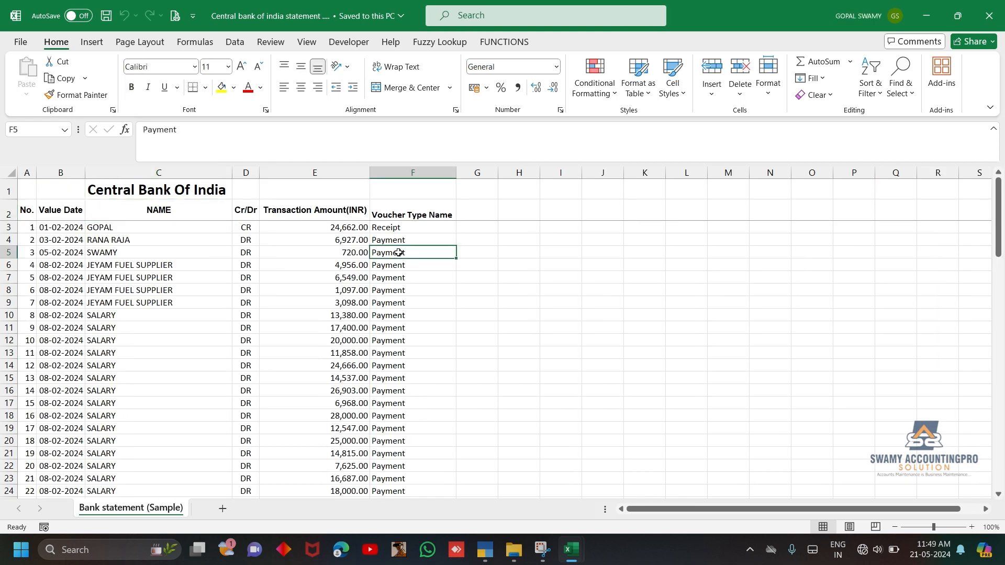
# Examine the statement's Voucher Type Name column and first transaction row, and compare its layout with the sample voucher template
pyautogui.hotkey('ctrl', 'Up')
pyautogui.press('Down')
pyautogui.hotkey('ctrl', 'shift', 'Down')
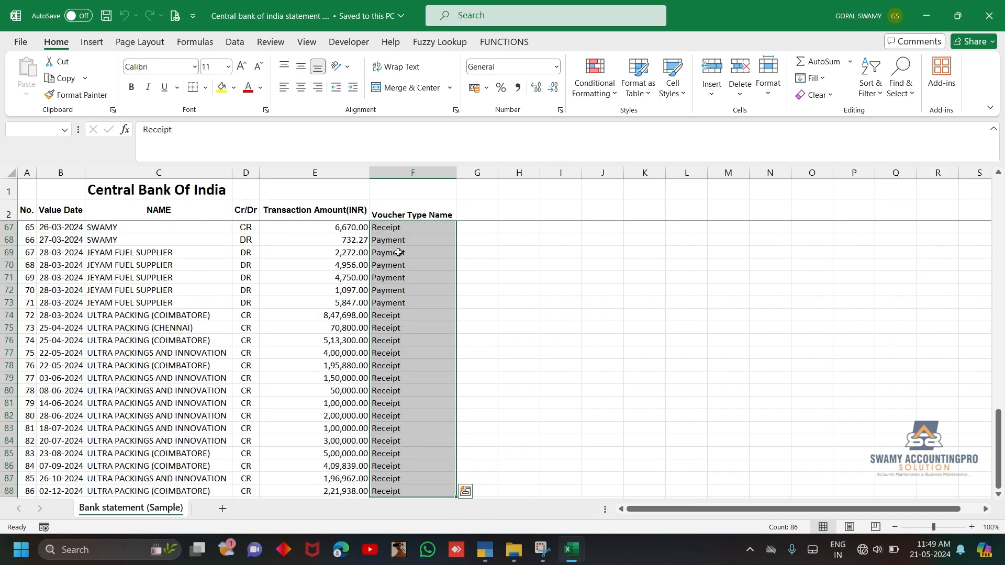
pyautogui.hotkey('ctrl', 'shift', 'Up')
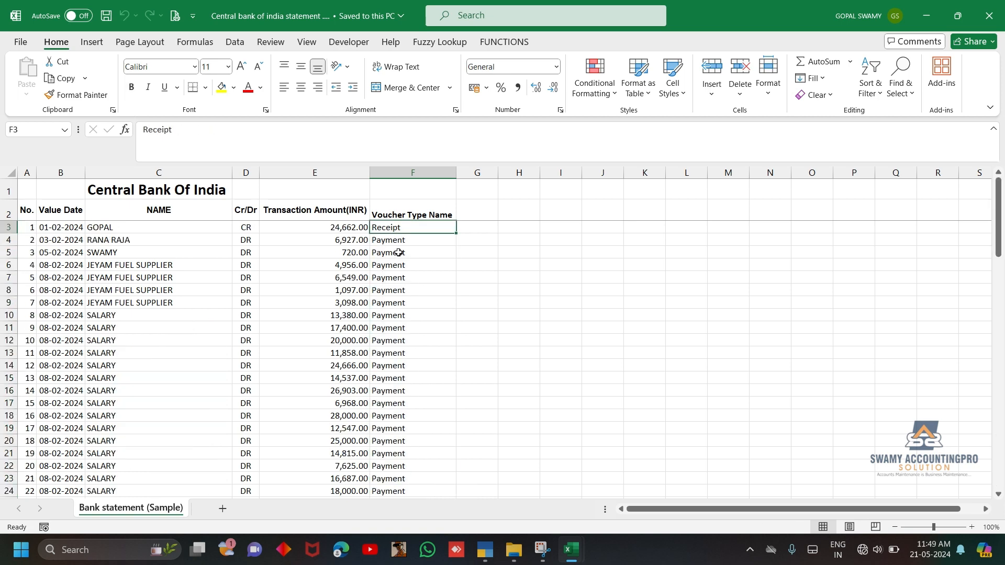
pyautogui.moveTo(572, 550)
pyautogui.click(525, 510)
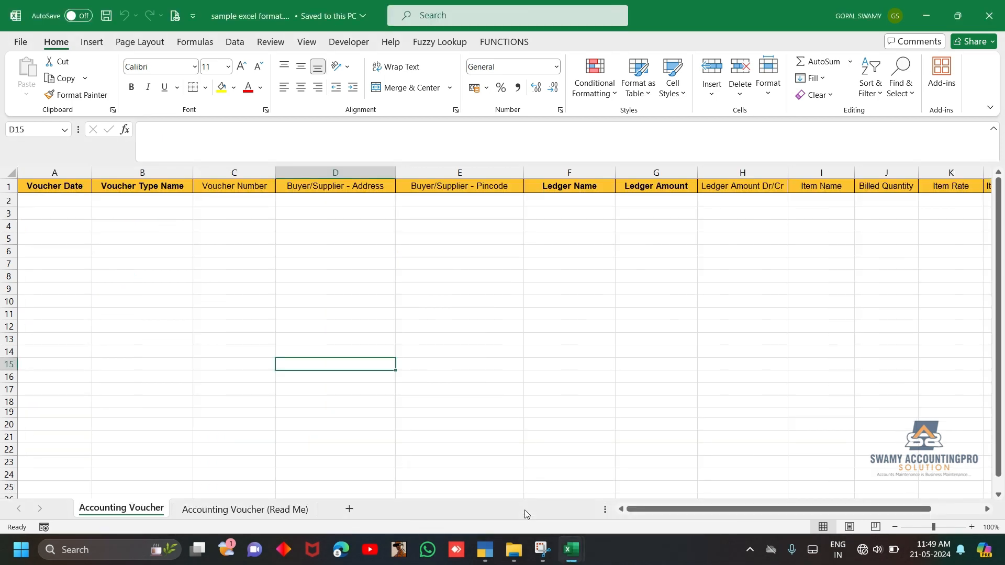
pyautogui.moveTo(571, 550)
pyautogui.click(617, 471)
pyautogui.click(560, 402)
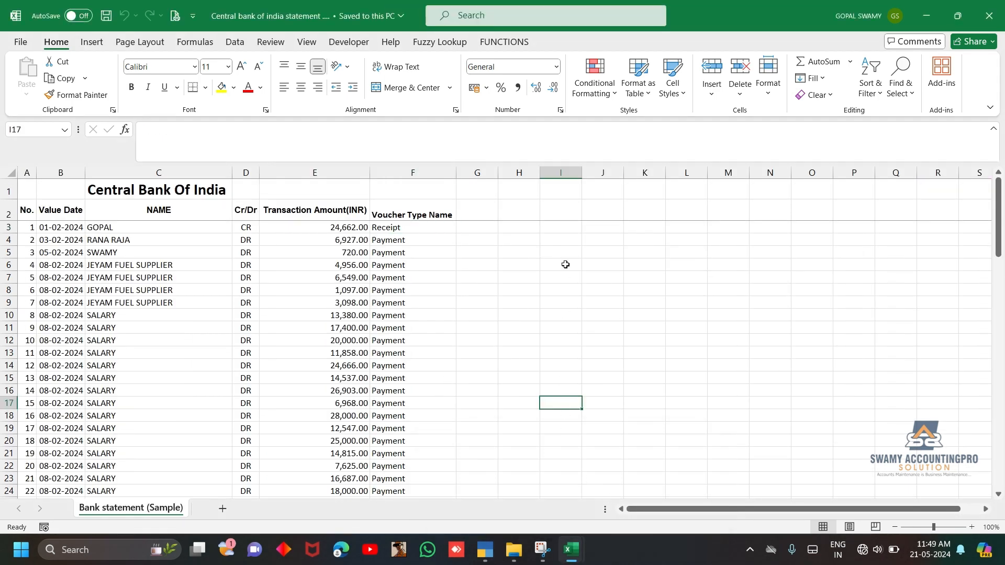
pyautogui.click(561, 210)
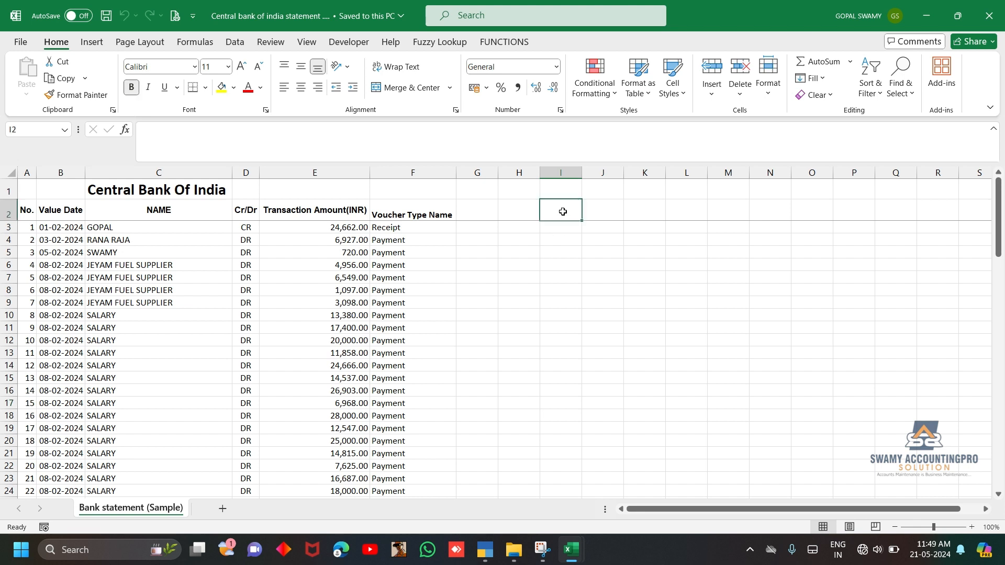
pyautogui.moveTo(27, 227); pyautogui.dragTo(383, 234)
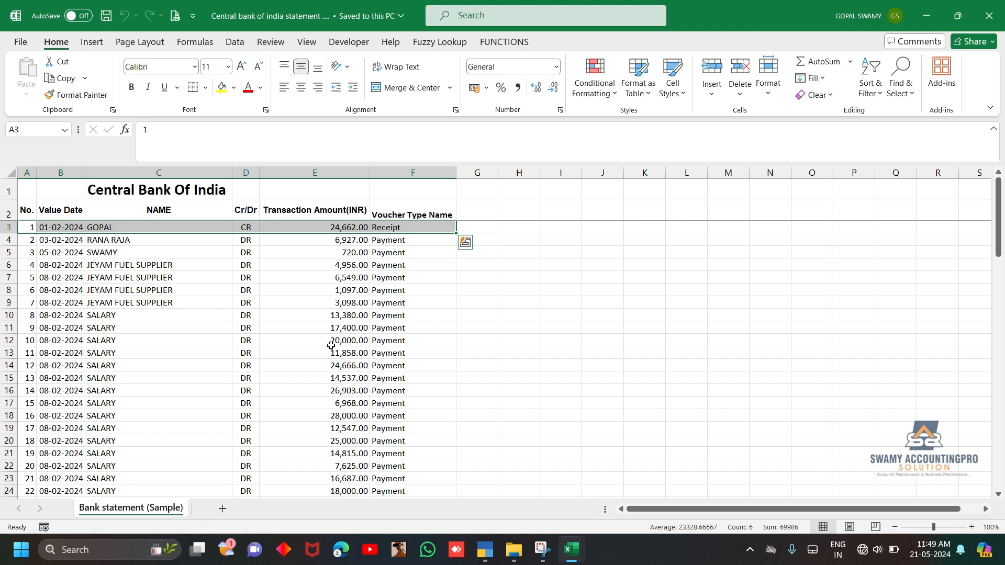
# Paste the title "Central Bank Of India" as values into I3 and enter DR in J3
pyautogui.click(199, 182)
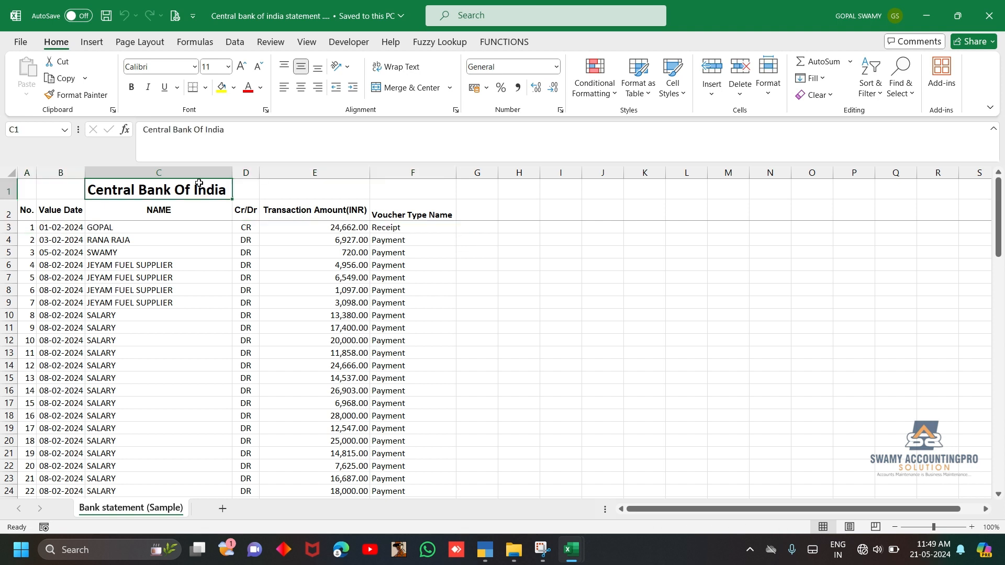
pyautogui.hotkey('ctrl', 'c')
pyautogui.click(556, 225)
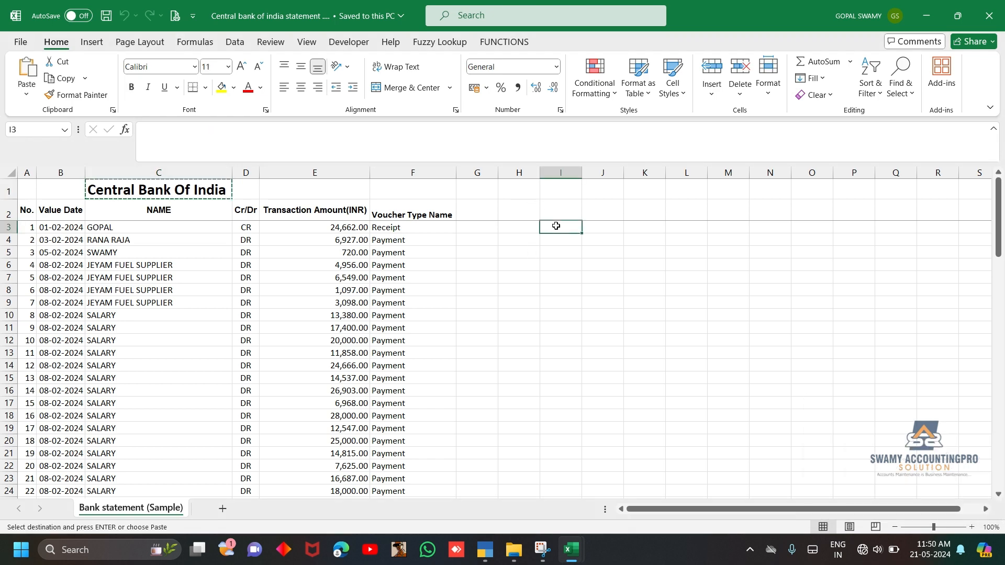
pyautogui.hotkey('ctrl', 'alt', 'v')
pyautogui.press('v')
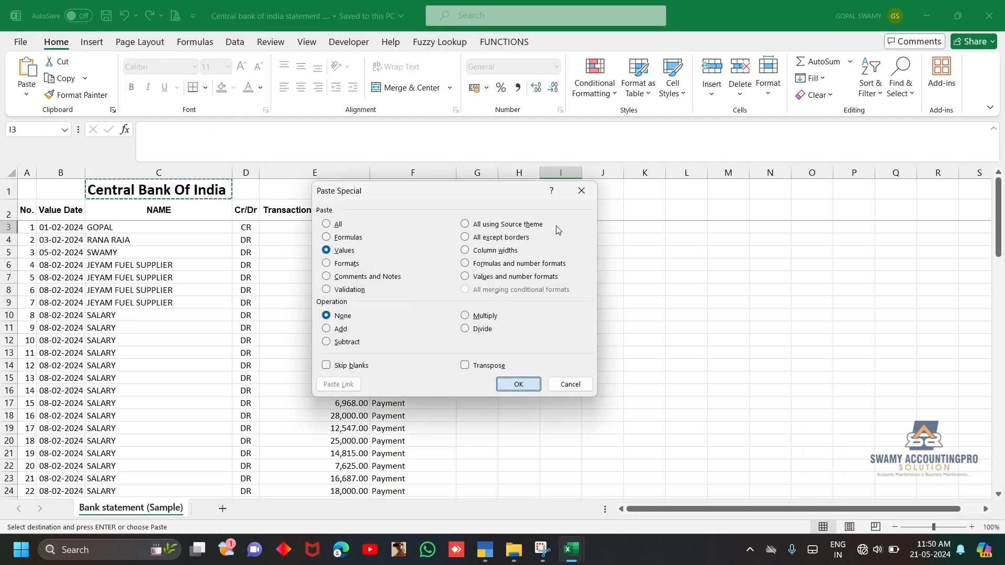
pyautogui.press('Return')
pyautogui.press('Right')
pyautogui.write('DR')
pyautogui.press('Right')
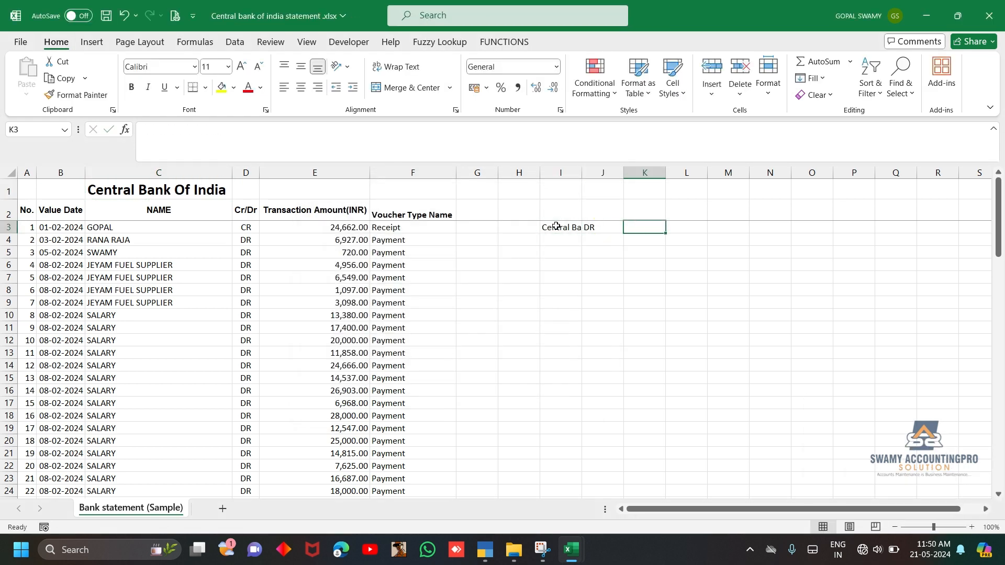
# Enter "TO" followed by the first transaction's party name in I4 as the credit line
pyautogui.press('Left')
pyautogui.press('Left')
pyautogui.press('Down')
pyautogui.write('TO GOPAL')
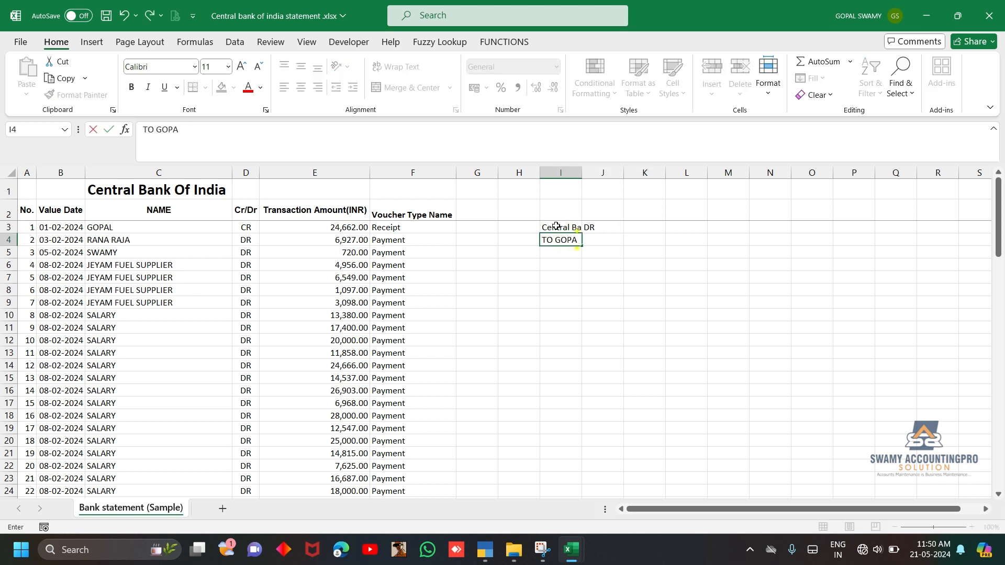
# Copy the first transaction's amount from E3 into K3 and L4, and autofit columns I to L
pyautogui.press('Right')
pyautogui.press('Up')
pyautogui.press('Left')
pyautogui.press('Left')
pyautogui.press('Left')
pyautogui.press('Left')
pyautogui.press('Left')
pyautogui.hotkey('ctrl', 'c')
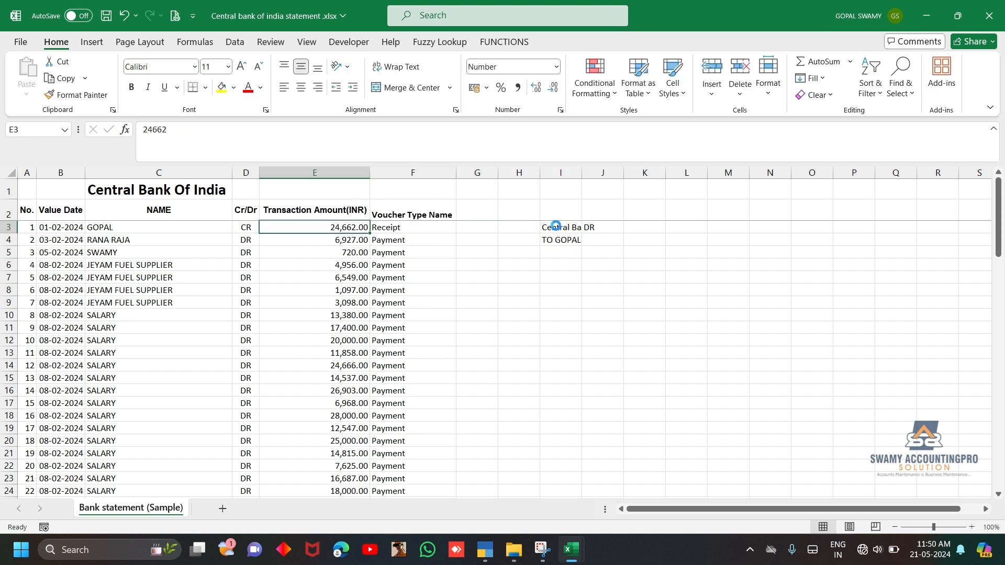
pyautogui.press('Right')
pyautogui.press('Right')
pyautogui.press('Right')
pyautogui.press('Right')
pyautogui.press('Right')
pyautogui.press('Right')
pyautogui.hotkey('ctrl', 'v')
pyautogui.press('Down')
pyautogui.press('Right')
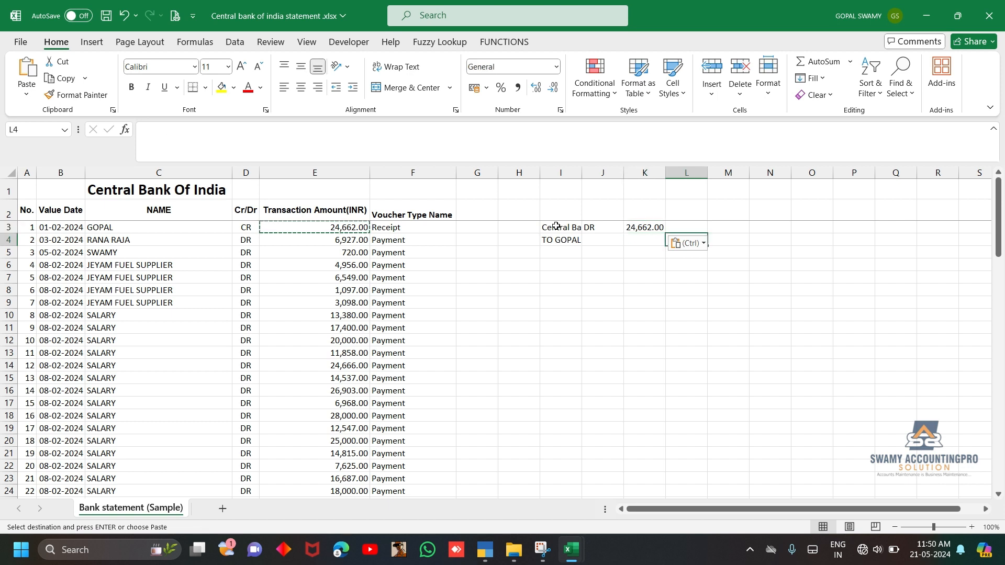
pyautogui.hotkey('ctrl', 'v')
pyautogui.moveTo(560, 172); pyautogui.dragTo(708, 172)
pyautogui.doubleClick(708, 172)
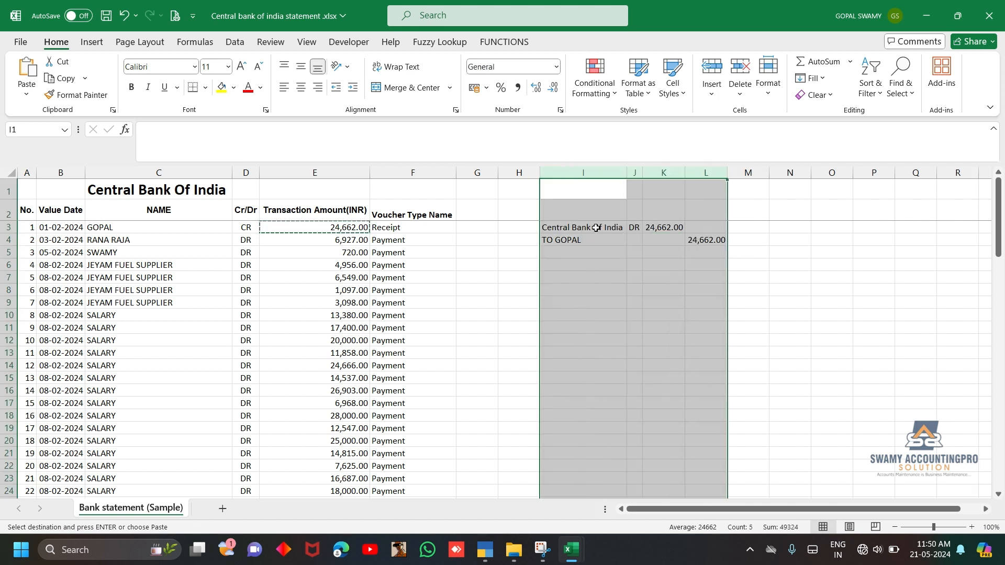
# Compare the example double entry in I3:L4 with the statement rows, and clear the contents of columns I to L
pyautogui.moveTo(596, 228); pyautogui.dragTo(703, 240)
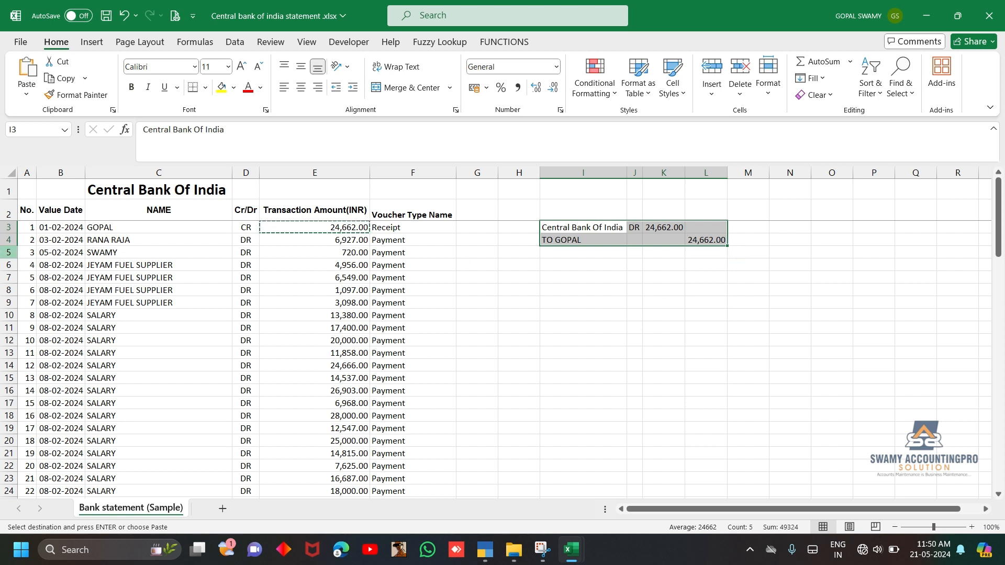
pyautogui.moveTo(29, 229); pyautogui.dragTo(387, 228)
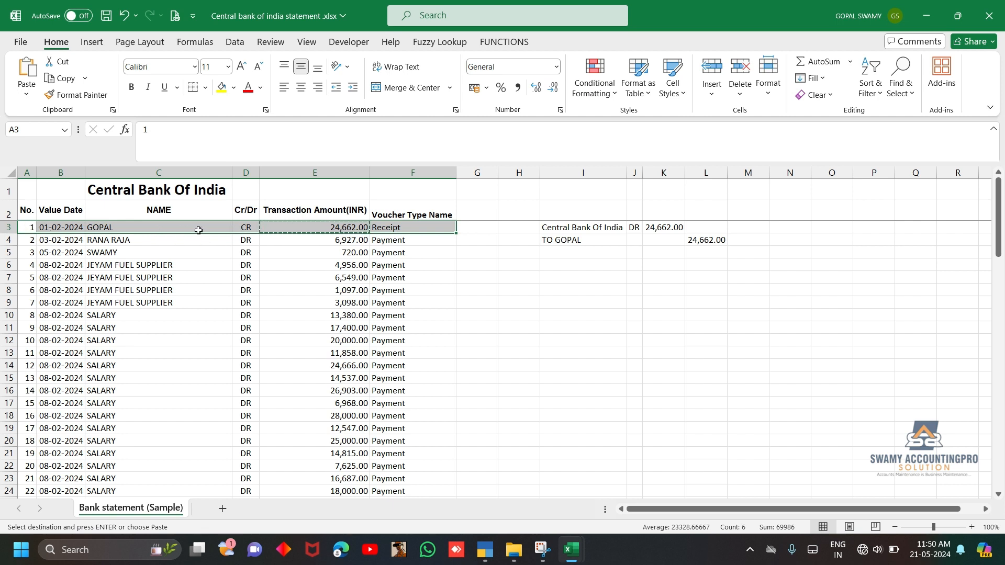
pyautogui.moveTo(167, 230); pyautogui.dragTo(297, 233)
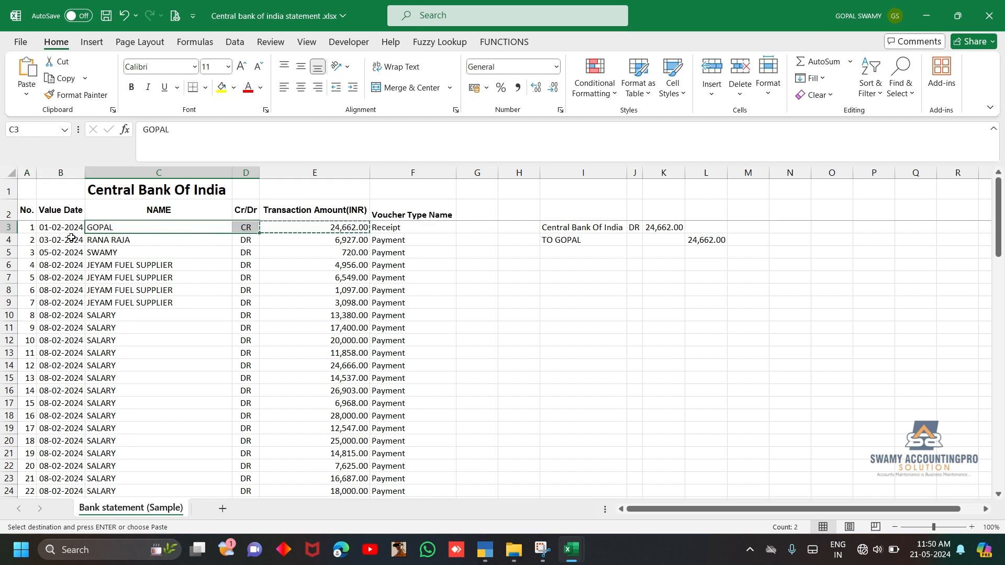
pyautogui.moveTo(106, 240); pyautogui.dragTo(123, 430)
pyautogui.moveTo(583, 173); pyautogui.dragTo(701, 175)
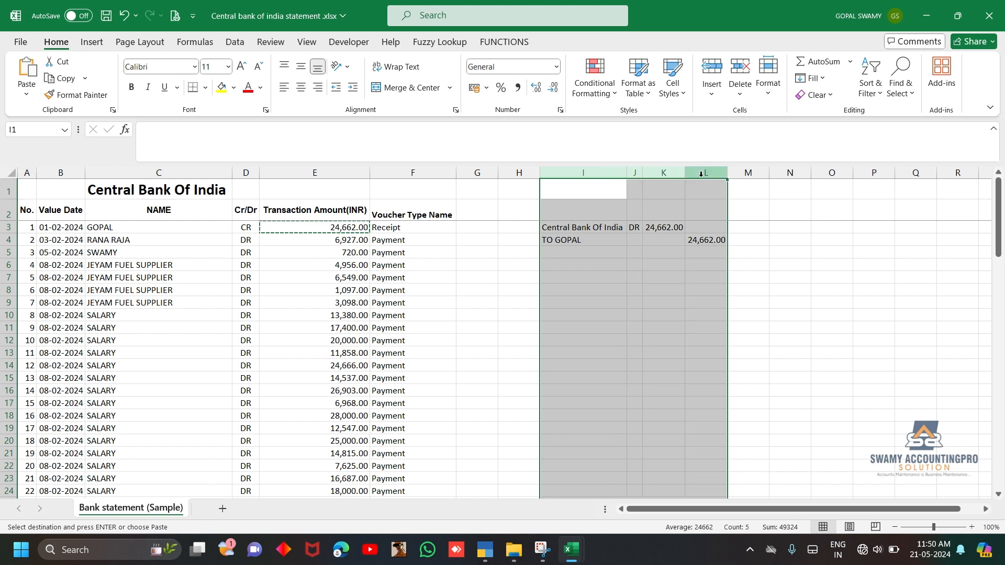
pyautogui.press('Delete')
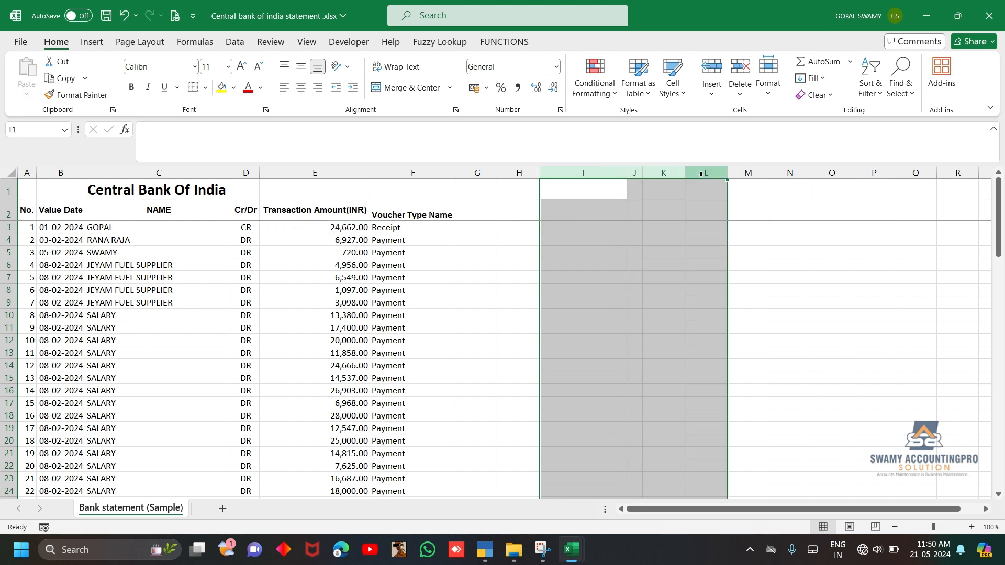
# Copy all transactions in A3:E88, without the voucher type column, and paste them starting at H3
pyautogui.click(28, 212)
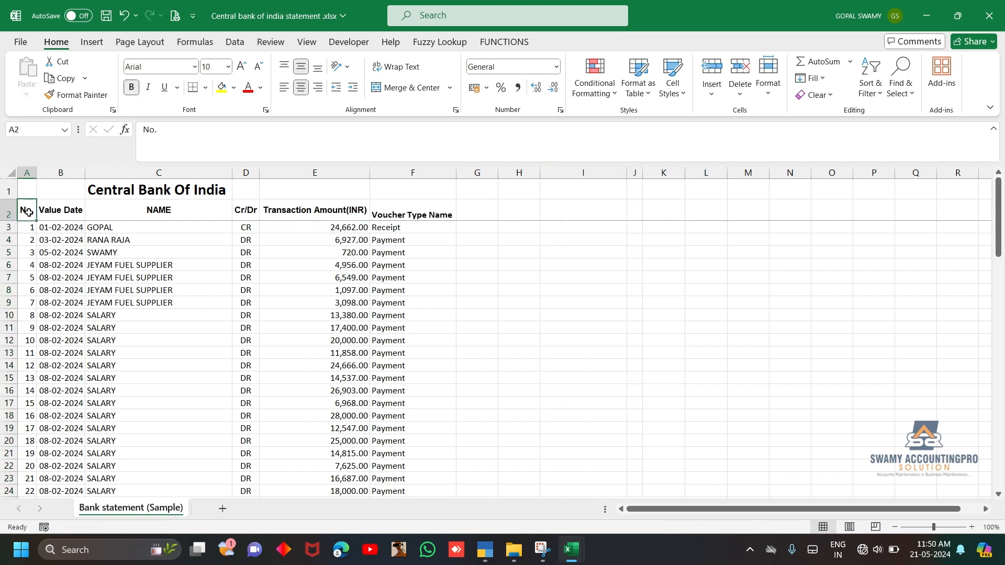
pyautogui.press('Down')
pyautogui.hotkey('ctrl', 'shift', 'Right')
pyautogui.hotkey('ctrl', 'shift', 'Down')
pyautogui.hotkey('shift', 'Left')
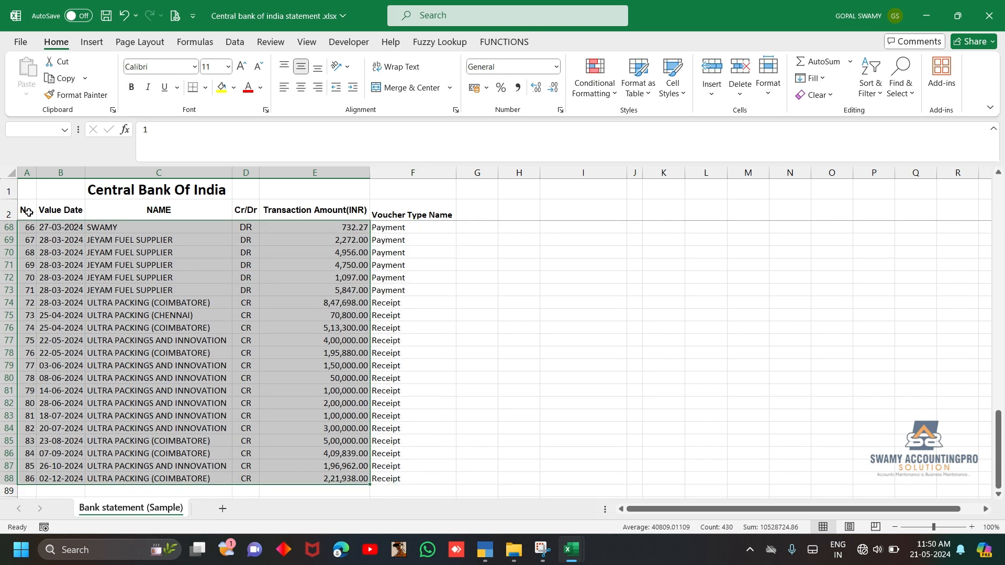
pyautogui.hotkey('ctrl', 'c')
pyautogui.press('Right')
pyautogui.press('Right')
pyautogui.press('Right')
pyautogui.press('Right')
pyautogui.press('Right')
pyautogui.press('Right')
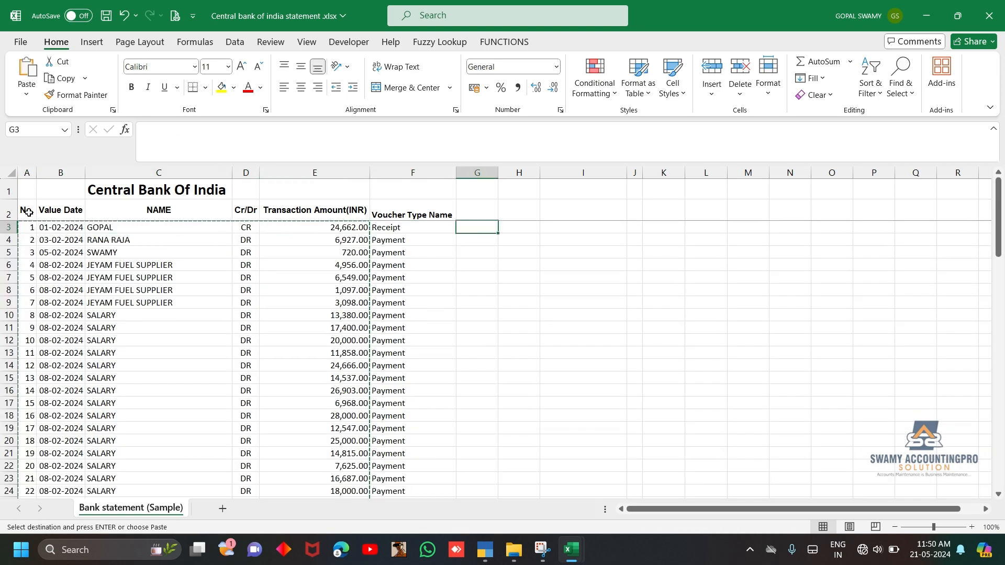
pyautogui.hotkey('ctrl', 'v')
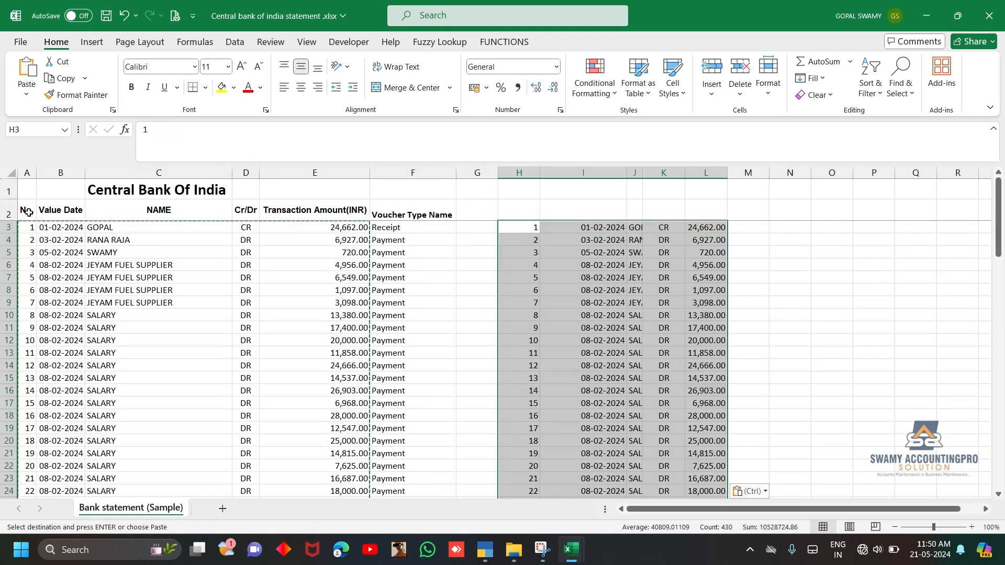
# Autofit the widths of columns H to L and select the first name in the copied transactions
pyautogui.moveTo(524, 170); pyautogui.dragTo(717, 172)
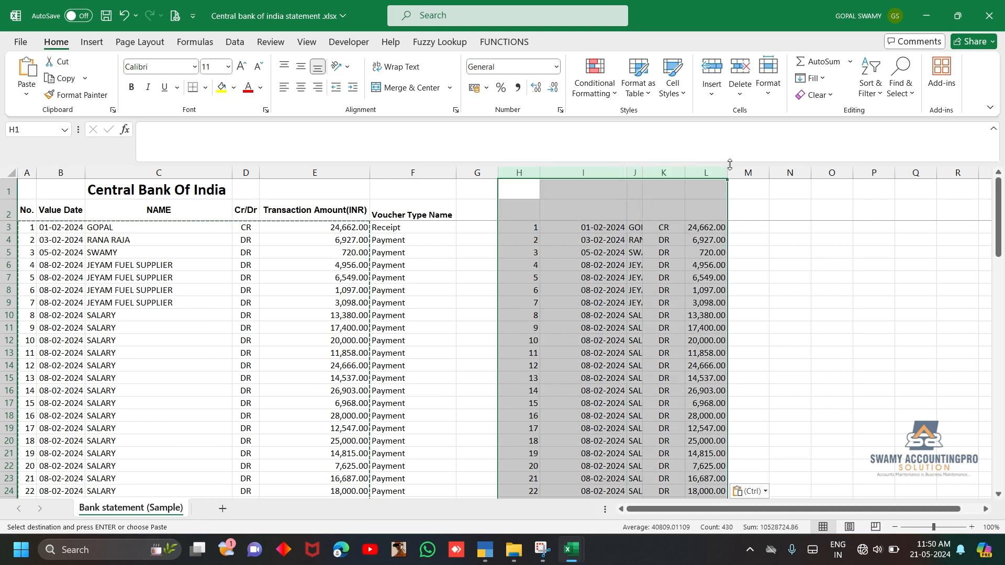
pyautogui.doubleClick(728, 173)
pyautogui.click(690, 251)
pyautogui.click(692, 226)
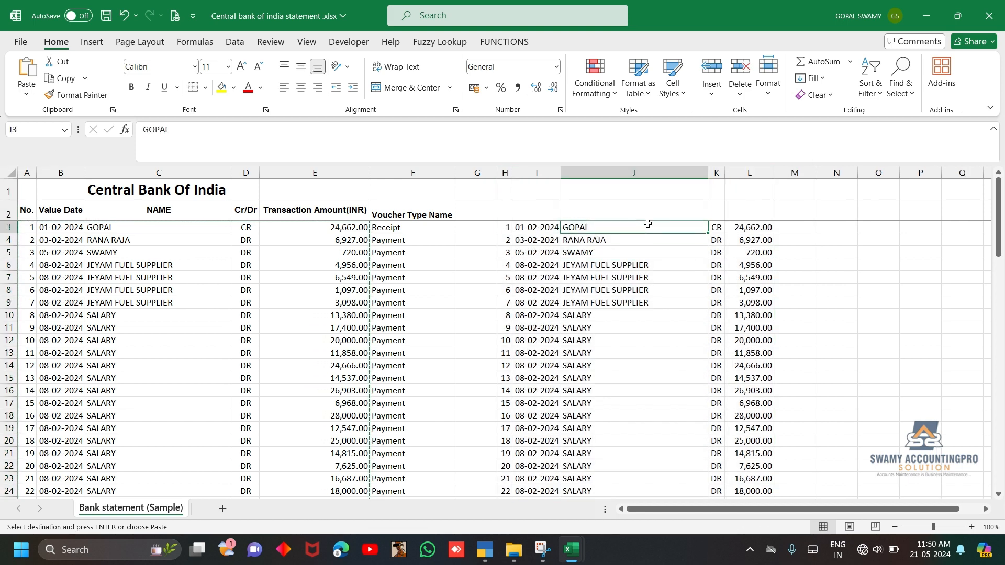
# Clear the copied names in J3:J88
pyautogui.hotkey('ctrl', 'shift', 'Down')
pyautogui.press('Delete')
pyautogui.press('Up')
pyautogui.press('Down')
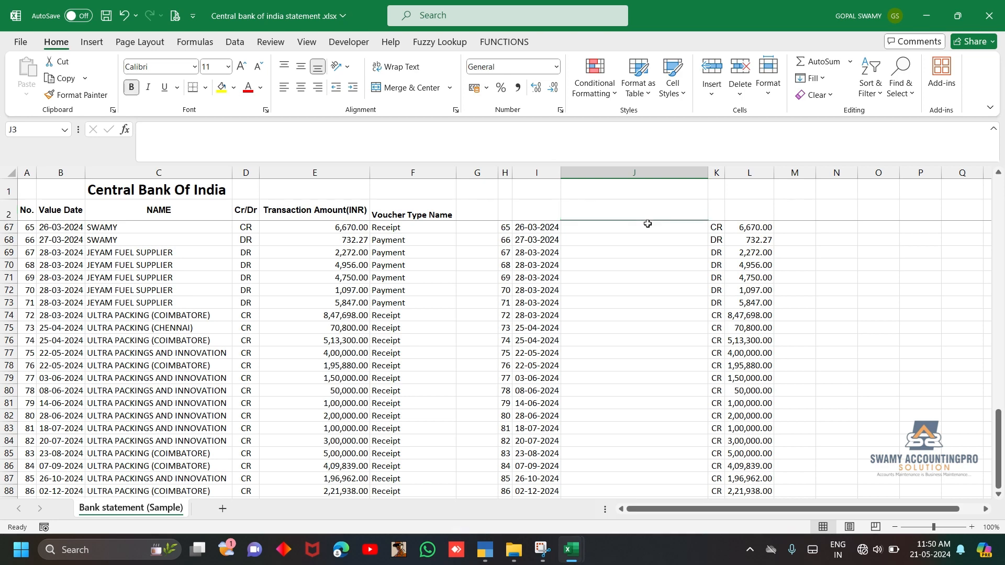
# Copy the bank name from C1 and paste it as values only into J3
pyautogui.click(178, 191)
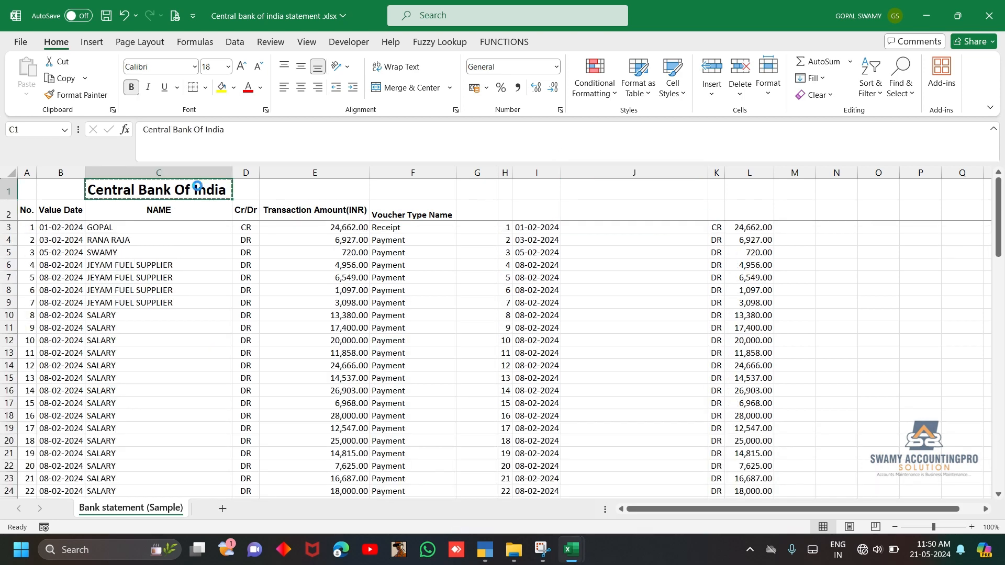
pyautogui.hotkey('ctrl', 'c')
pyautogui.click(630, 228)
pyautogui.hotkey('ctrl', 'alt', 'v')
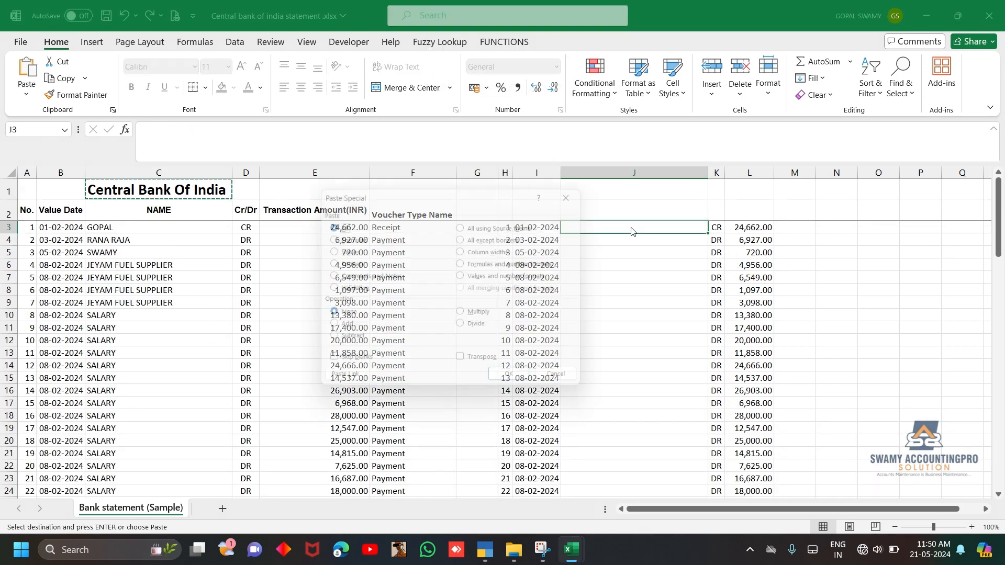
pyautogui.press('v')
pyautogui.press('Return')
# Fill the bank name from J3 down through J88, alongside every copied transaction
pyautogui.press('Right')
pyautogui.press('Left')
pyautogui.press('Left')
pyautogui.hotkey('ctrl', 'Down')
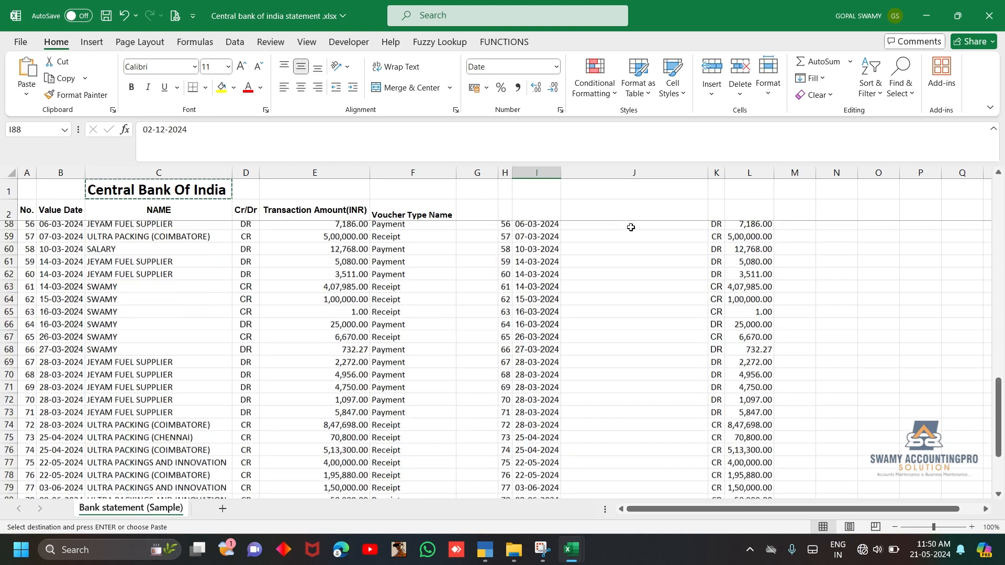
pyautogui.press('Right')
pyautogui.hotkey('ctrl', 'shift', 'Up')
pyautogui.press('Return')
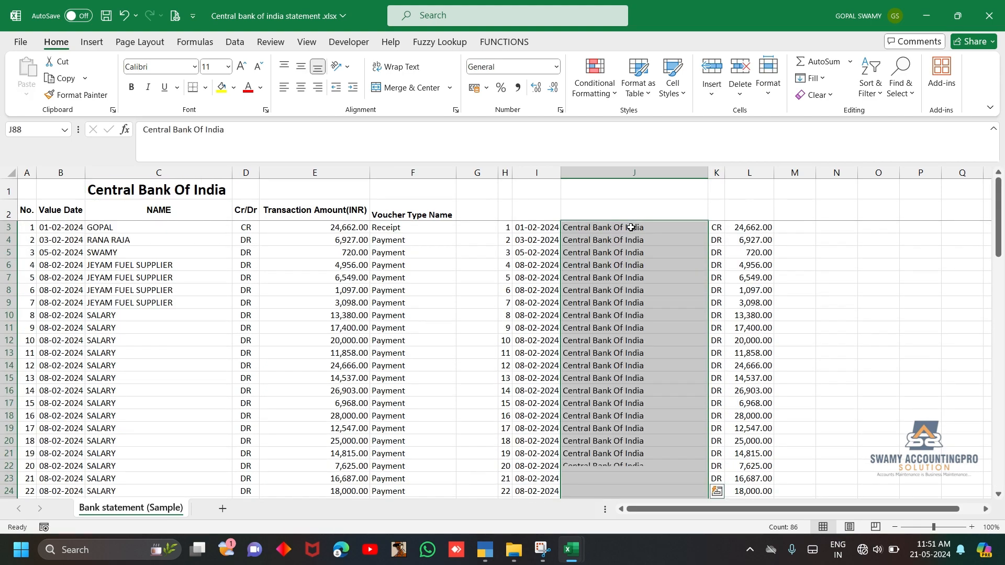
pyautogui.hotkey('ctrl', 'Down')
pyautogui.press('Down')
pyautogui.press('Up')
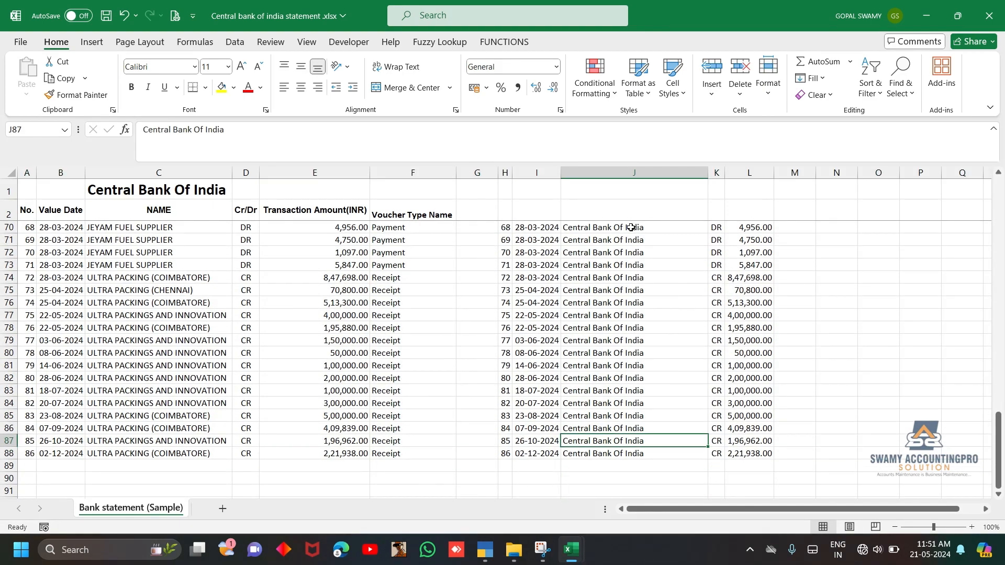
# Turn on filters for the header row 2
pyautogui.hotkey('ctrl', 'Up')
pyautogui.press('Up')
pyautogui.press('Down')
pyautogui.press('Up')
pyautogui.hotkey('shift', 'space')
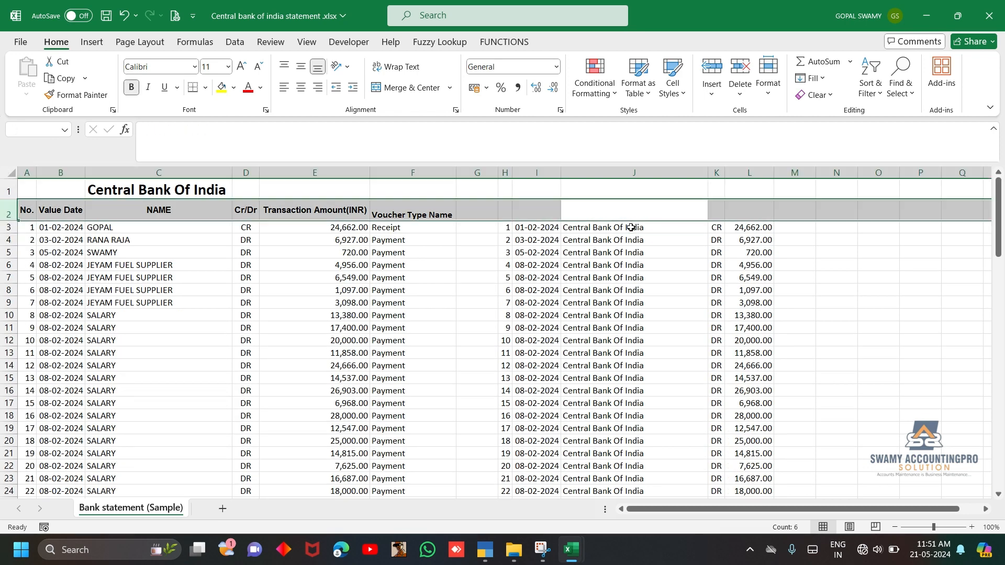
pyautogui.hotkey('ctrl', 'shift', 'l')
# Filter the statement's Cr/Dr column D to show only CR rows
pyautogui.press('Left')
pyautogui.press('Left')
pyautogui.press('Left')
pyautogui.press('Left')
pyautogui.press('Left')
pyautogui.press('Left')
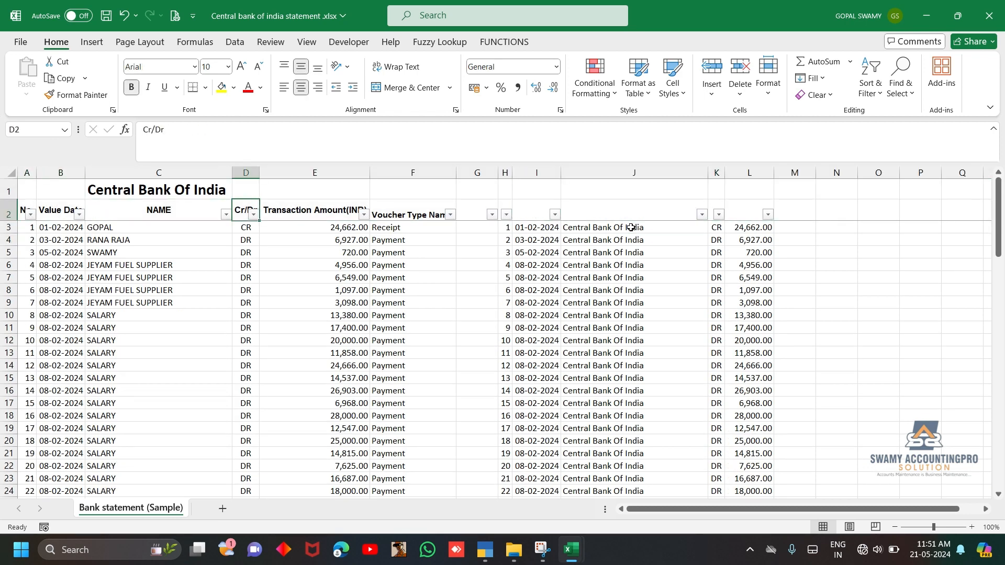
pyautogui.hotkey('alt', 'Down')
pyautogui.press('Down')
pyautogui.press('Down')
pyautogui.press('Down')
pyautogui.press('Down')
pyautogui.press('Down')
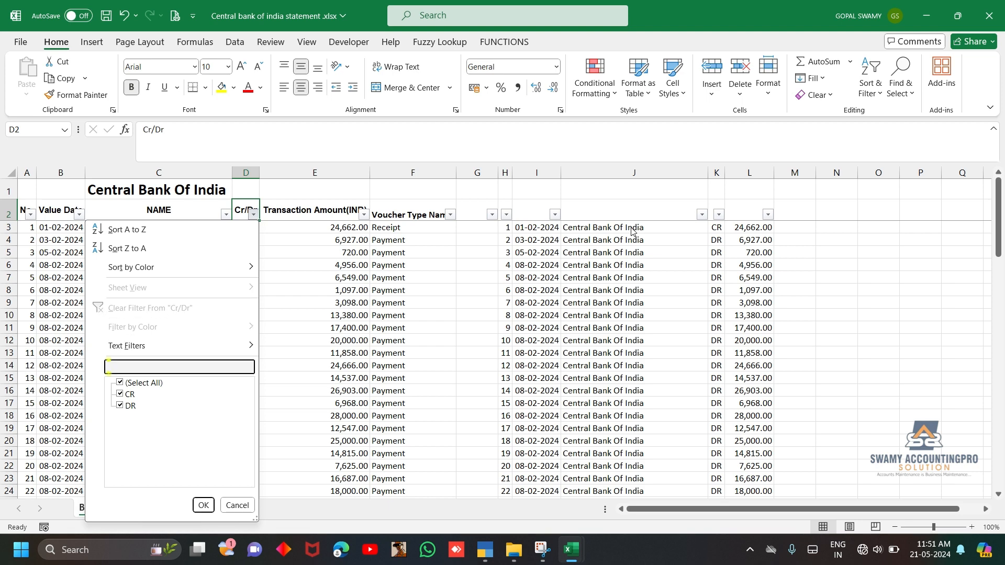
pyautogui.press('space')
pyautogui.press('Down')
pyautogui.press('space')
pyautogui.press('Return')
pyautogui.press('Down')
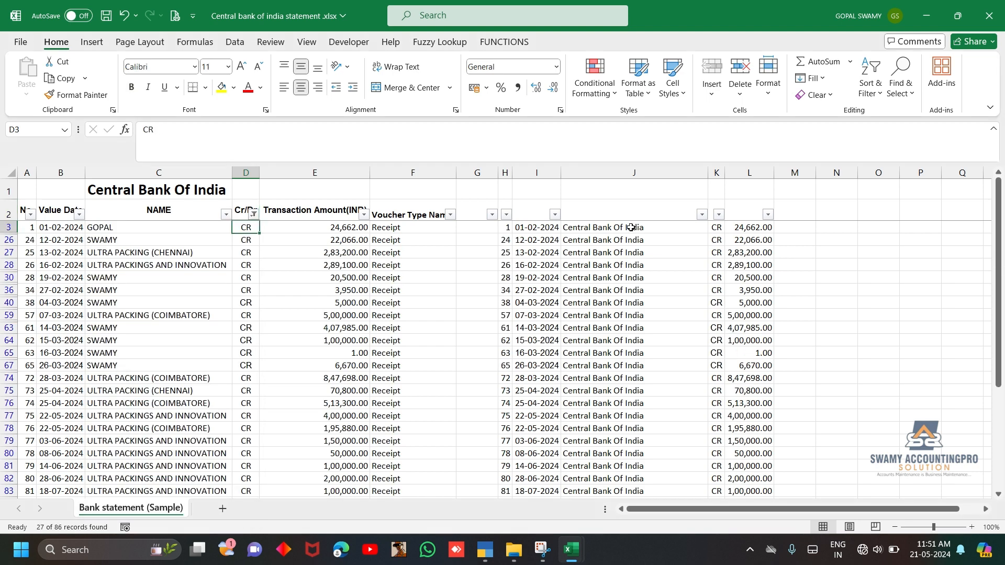
# Enter DR in K3, the first filtered row of the copied Cr/Dr column
pyautogui.hotkey('ctrl', 'shift', 'Down')
pyautogui.press('Up')
pyautogui.press('Down')
pyautogui.press('Right')
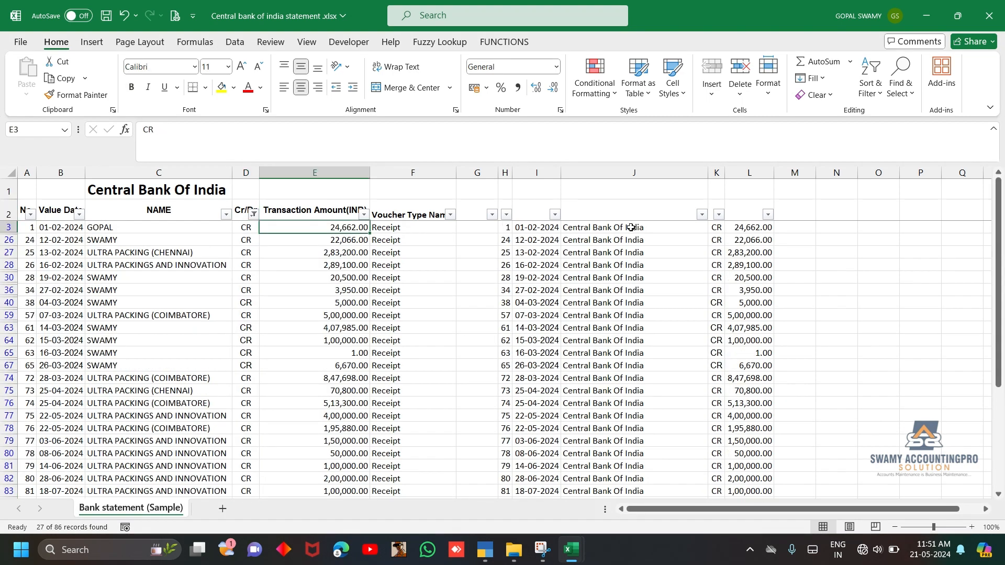
pyautogui.press('Right')
pyautogui.press('Right')
pyautogui.press('Right')
pyautogui.press('Right')
pyautogui.press('Right')
pyautogui.press('Right')
pyautogui.write('DR')
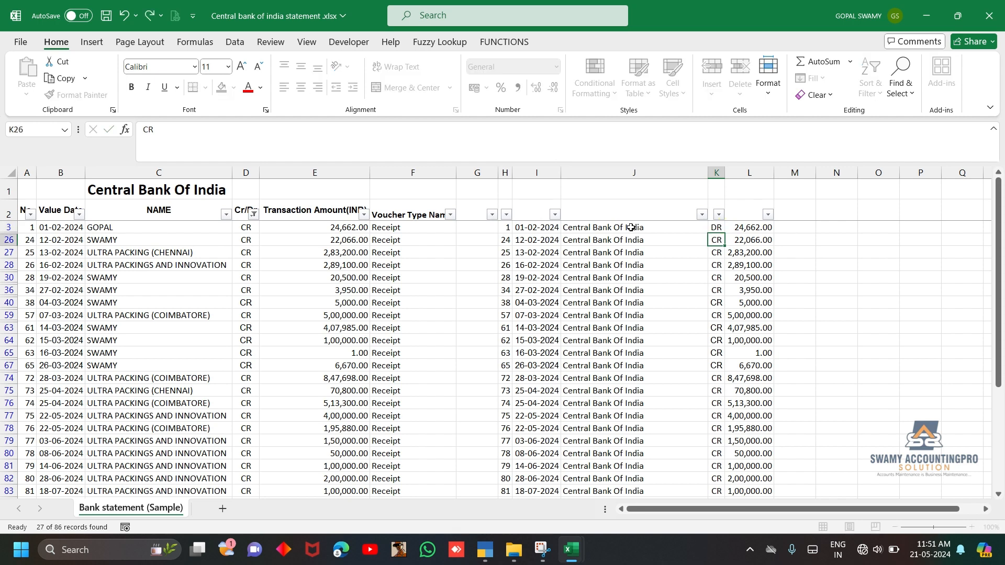
pyautogui.hotkey('ctrl', 'Return')
# Copy DR from K3 to all the filtered rows of column K down to K88
pyautogui.hotkey('ctrl', 'c')
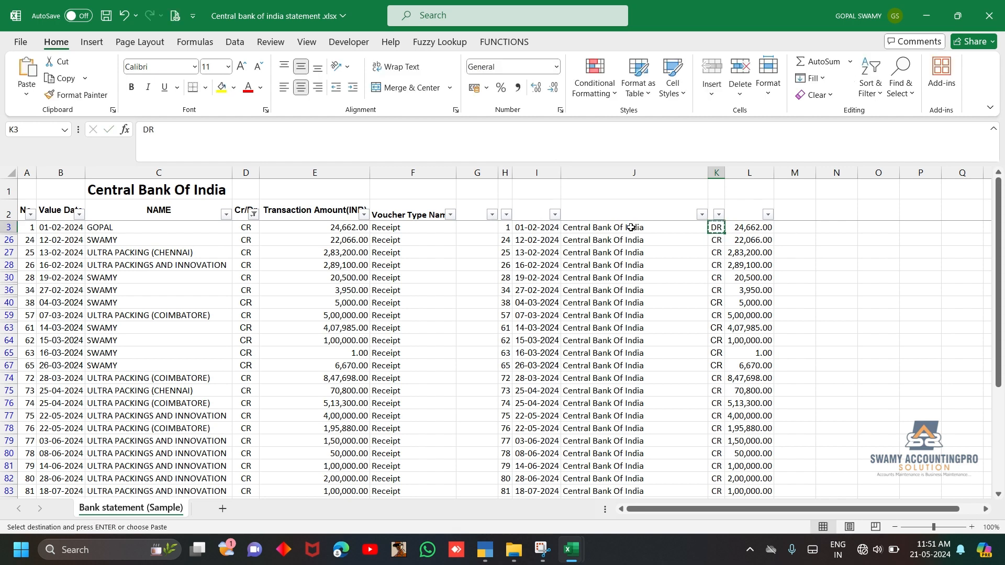
pyautogui.hotkey('ctrl', 'shift', 'Down')
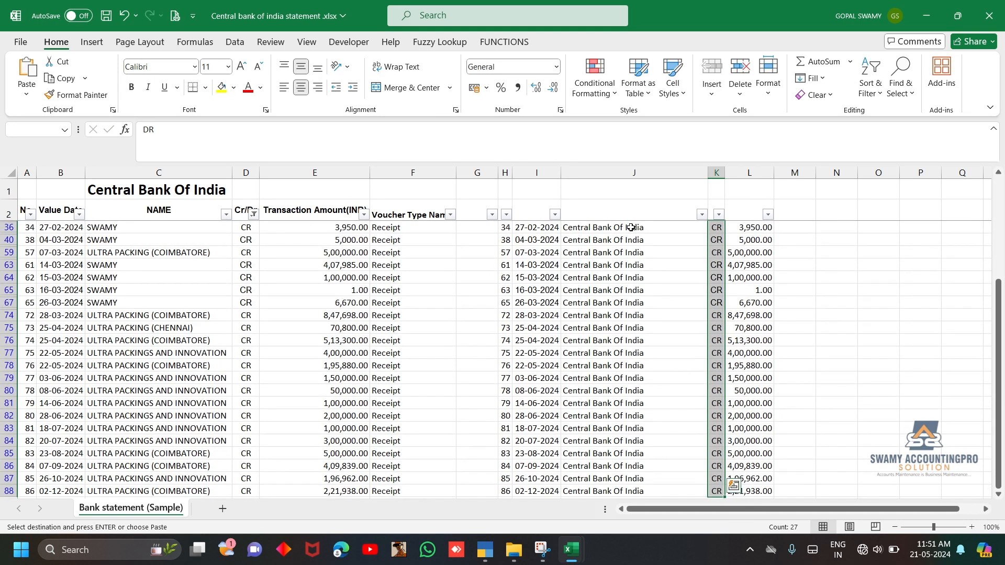
pyautogui.hotkey('ctrl', 'v')
pyautogui.hotkey('ctrl', 'Up')
pyautogui.press('Down')
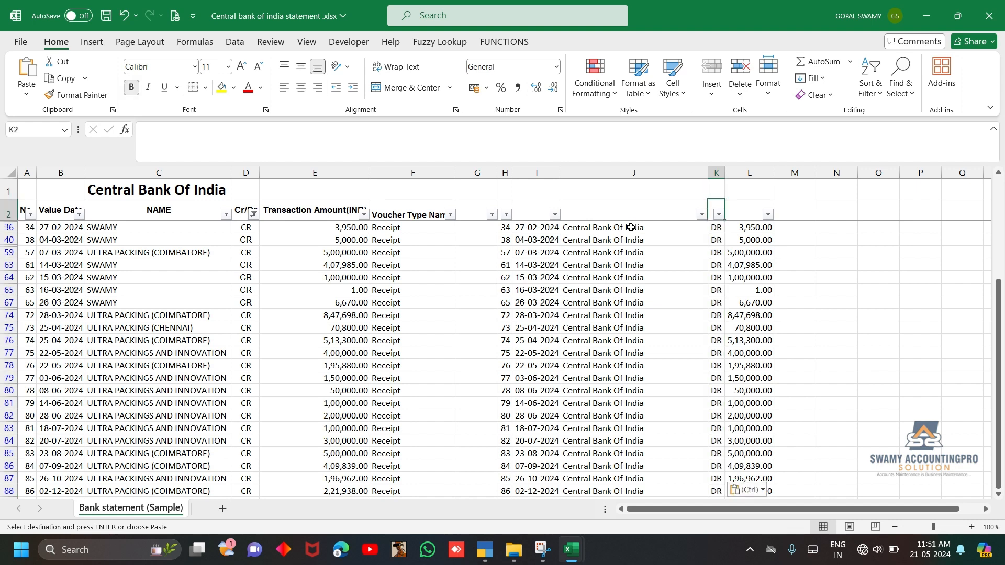
# Change the filter on the statement's Cr/Dr column D to show only DR rows
pyautogui.press('Left')
pyautogui.press('Left')
pyautogui.press('Left')
pyautogui.press('Left')
pyautogui.press('Left')
pyautogui.press('Left')
pyautogui.press('Left')
pyautogui.hotkey('alt', 'Down')
pyautogui.press('Down')
pyautogui.press('Down')
pyautogui.press('Down')
pyautogui.press('Down')
pyautogui.press('Down')
pyautogui.press('Down')
pyautogui.press('Down')
pyautogui.press('Down')
pyautogui.press('Down')
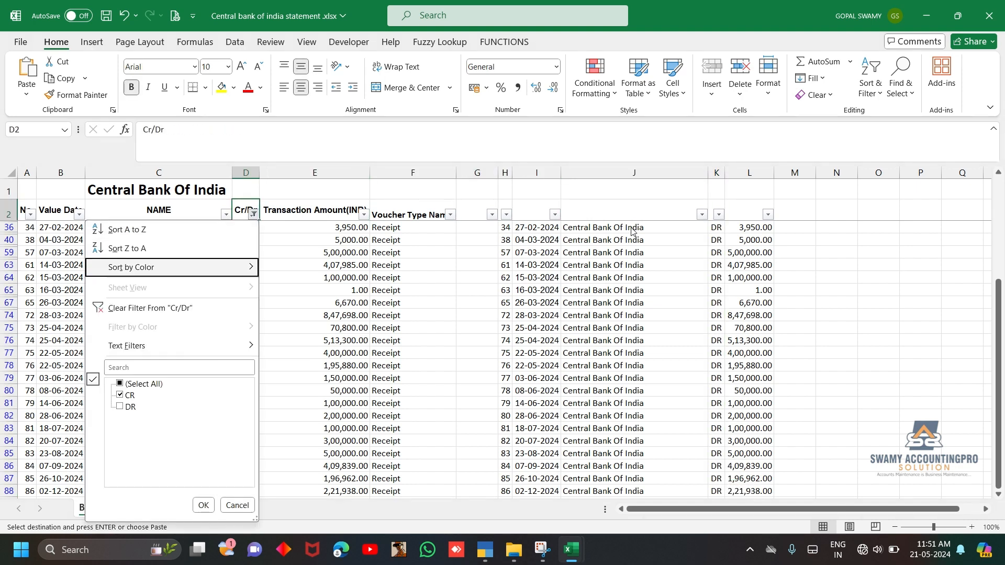
pyautogui.press('space')
pyautogui.press('Up')
pyautogui.press('space')
pyautogui.press('Return')
pyautogui.press('Down')
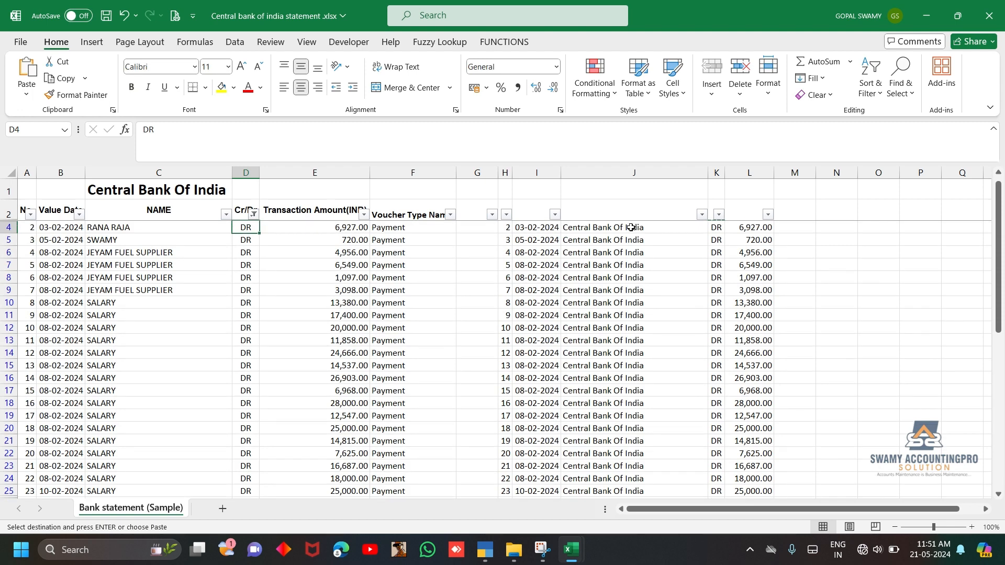
# Set the filtered rows of column K from K4 down to CR, and turn off the filters
pyautogui.press('Right')
pyautogui.press('Right')
pyautogui.press('Right')
pyautogui.press('Right')
pyautogui.press('Right')
pyautogui.press('Right')
pyautogui.press('Right')
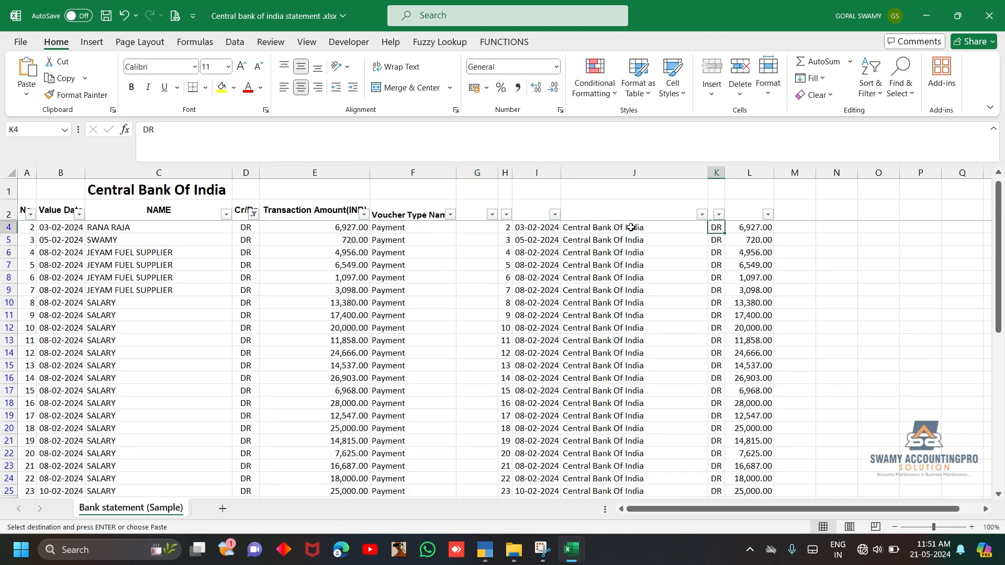
pyautogui.hotkey('ctrl', 'shift', 'Down')
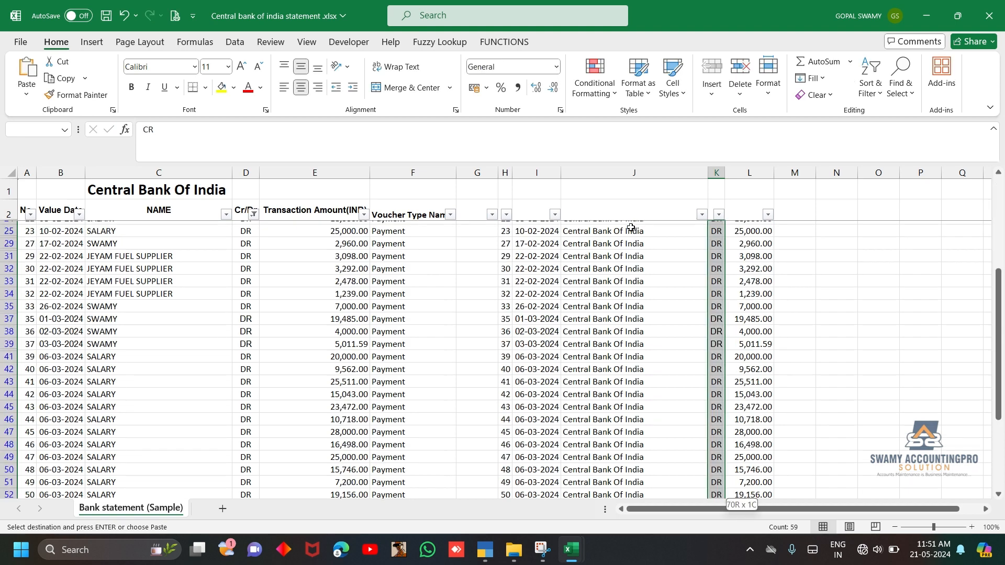
pyautogui.hotkey('ctrl', 'v')
pyautogui.press('Up')
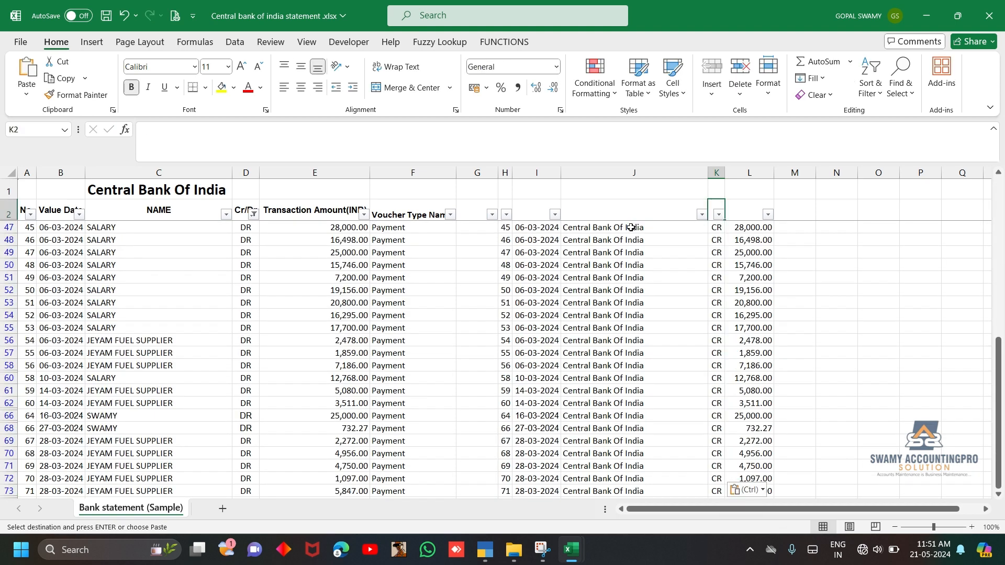
pyautogui.hotkey('shift', 'space')
pyautogui.hotkey('ctrl', 'shift', 'l')
# Move the bank ledger entries in H3:L88 below the statement, starting at A89
pyautogui.press('Down')
pyautogui.press('Left')
pyautogui.press('Left')
pyautogui.press('Left')
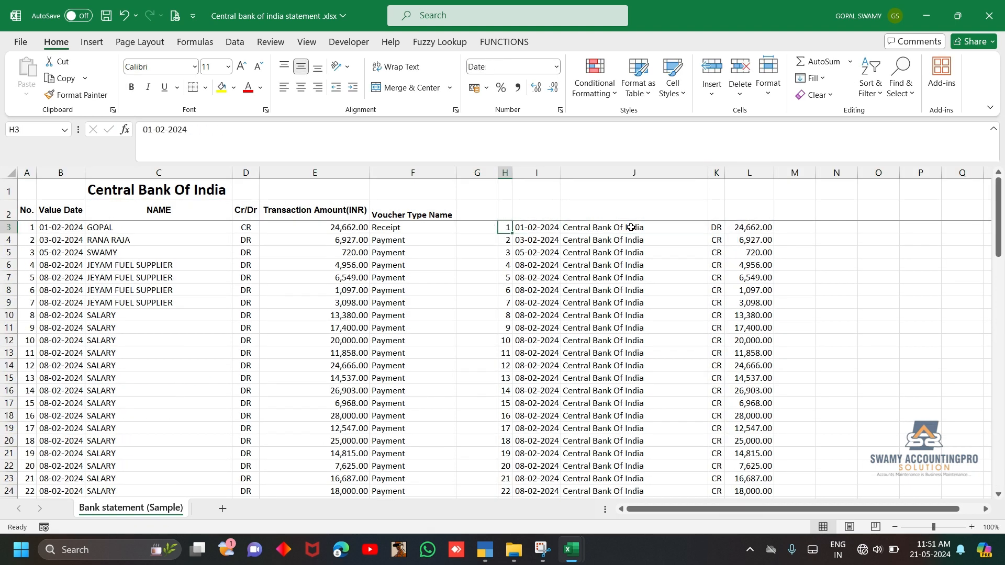
pyautogui.hotkey('ctrl', 'shift', 'Right')
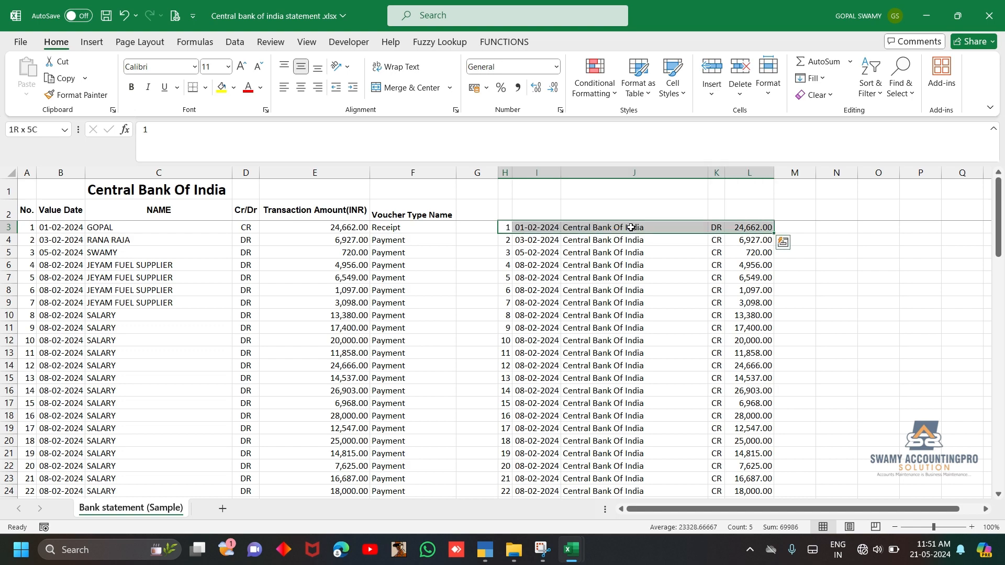
pyautogui.hotkey('ctrl', 'shift', 'Down')
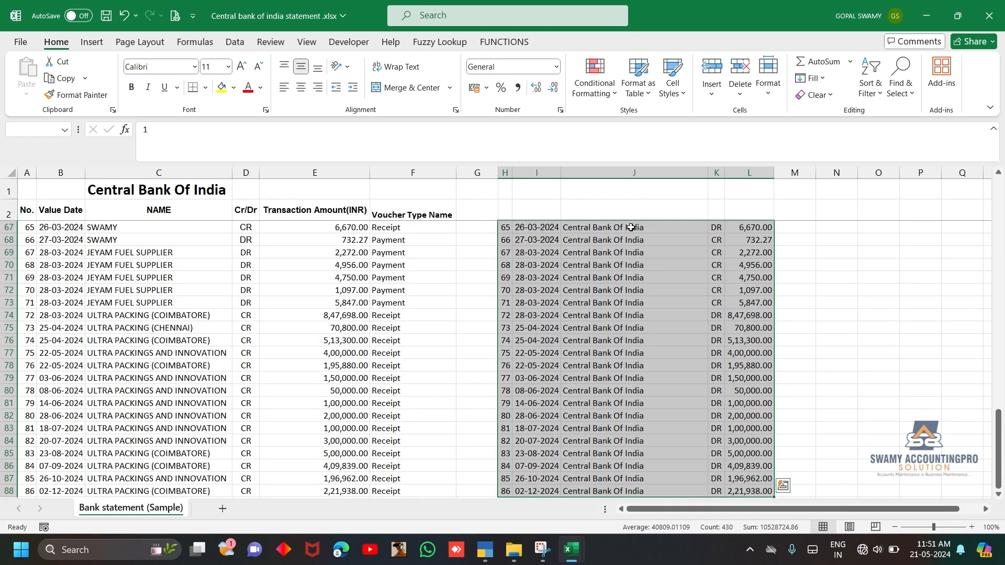
pyautogui.hotkey('ctrl', 'c')
pyautogui.hotkey('ctrl', 'Home')
pyautogui.hotkey('ctrl', 'Down')
pyautogui.press('Down')
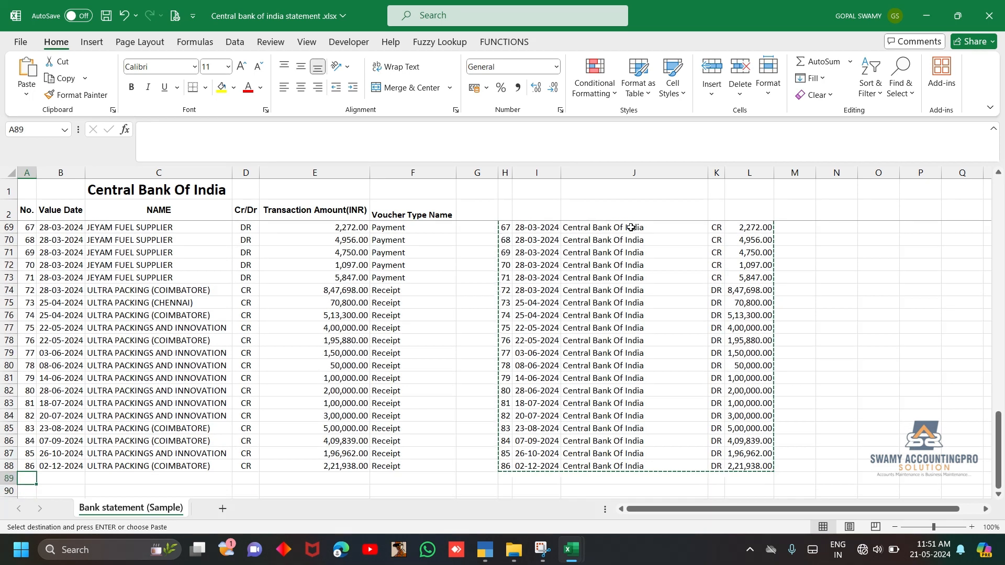
pyautogui.press('Return')
# Turn the filters back on for the header row above the combined entries
pyautogui.press('Right')
pyautogui.press('Right')
pyautogui.press('Right')
pyautogui.press('Right')
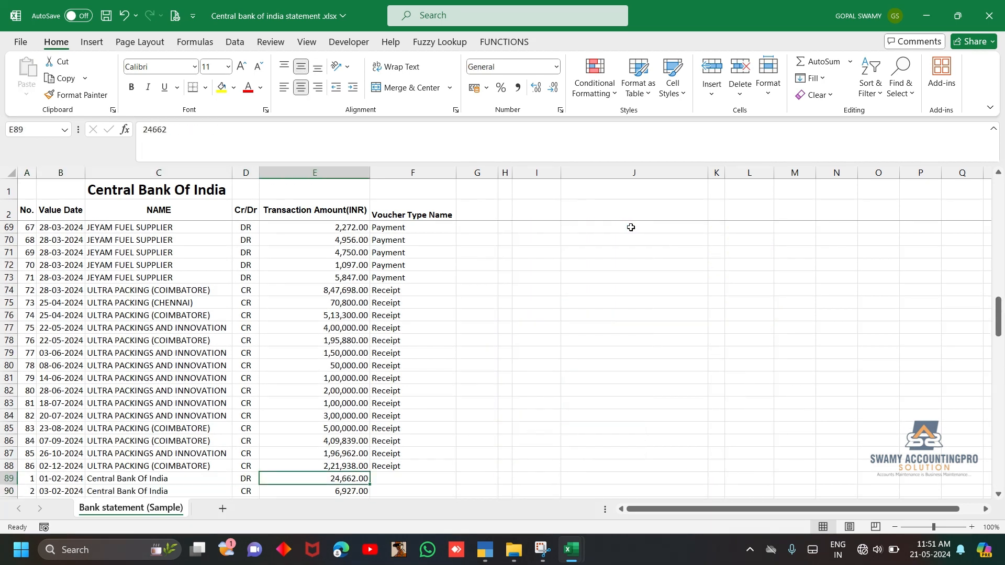
pyautogui.hotkey('ctrl', 'Up')
pyautogui.hotkey('ctrl', 'shift', 'Right')
pyautogui.hotkey('ctrl', 'shift', 'l')
# Sort the combined entries by the No. column from smallest to largest, and turn off the filters
pyautogui.press('Left')
pyautogui.press('Left')
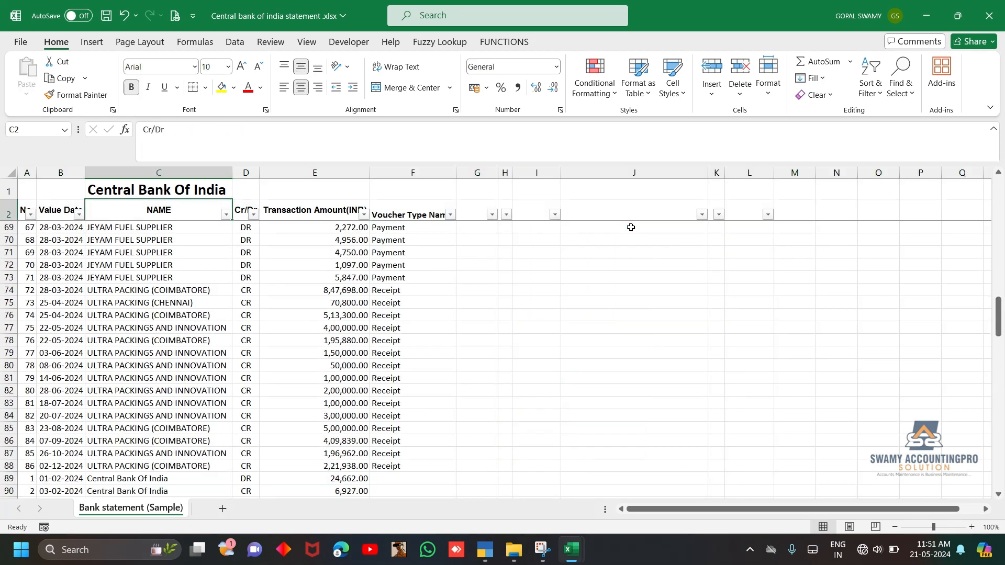
pyautogui.press('Left')
pyautogui.press('Left')
pyautogui.hotkey('alt', 'Down')
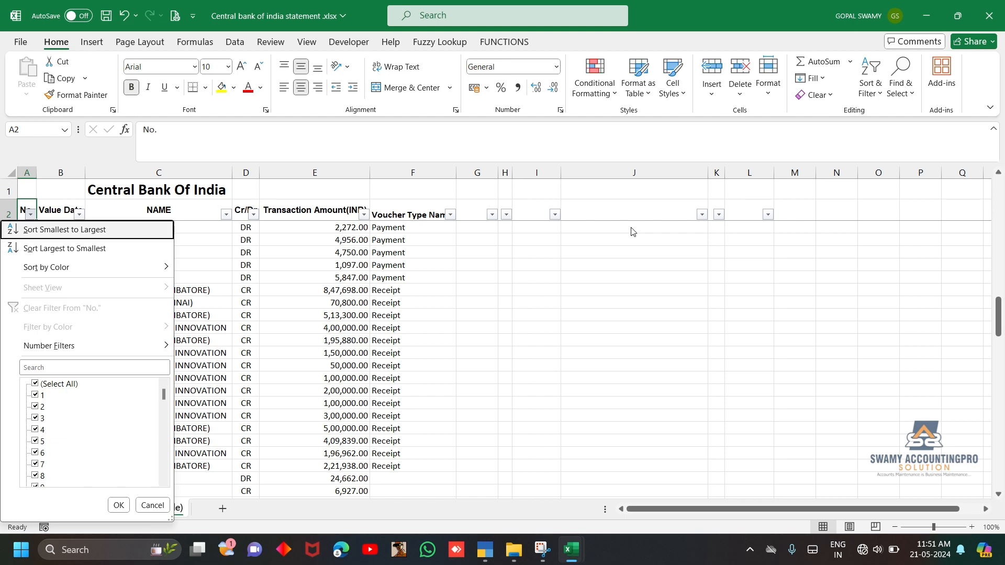
pyautogui.press('Return')
pyautogui.press('Down')
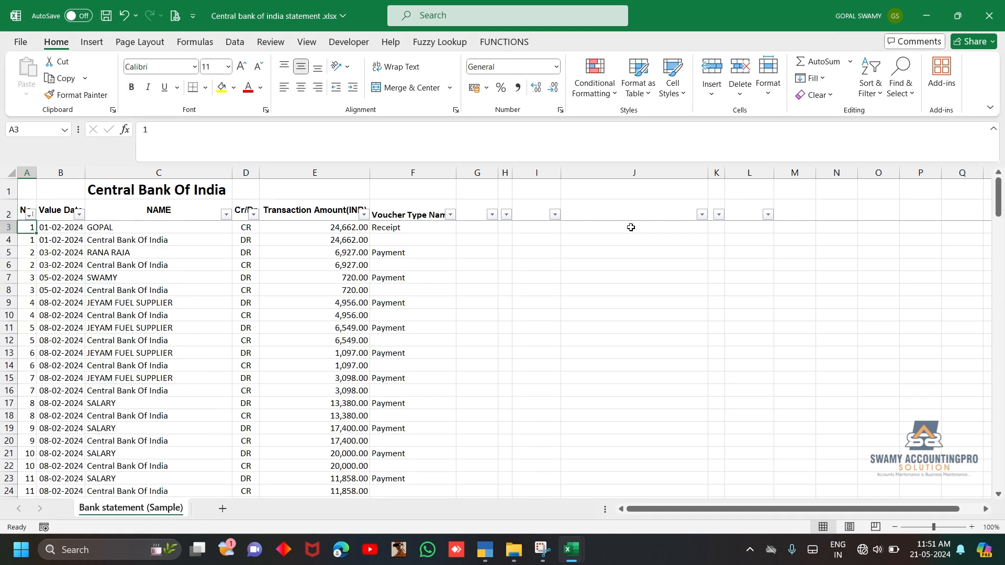
pyautogui.hotkey('ctrl', 'shift', 'l')
# Examine the first transaction's paired entries in rows 3 and 4
pyautogui.hotkey('shift', 'space')
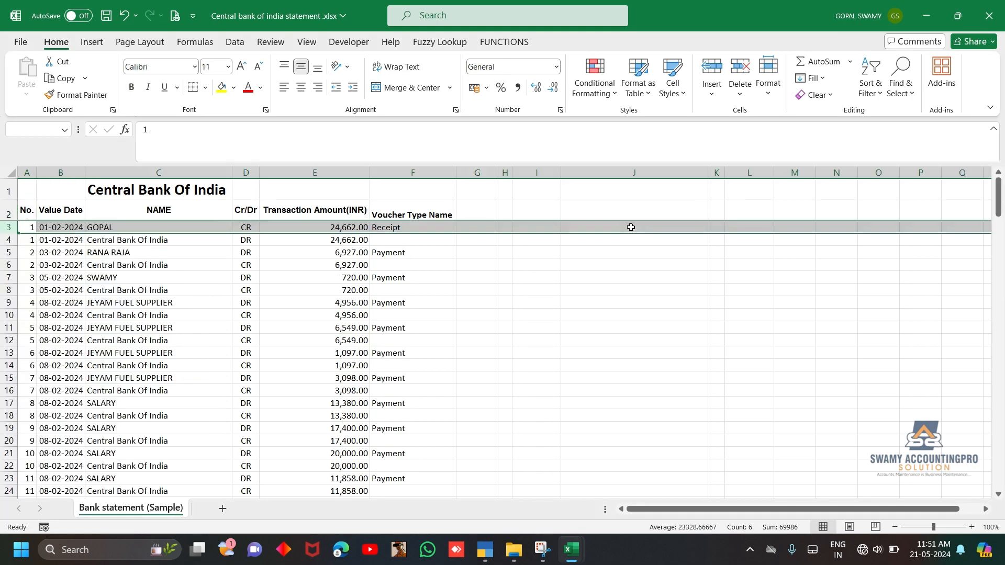
pyautogui.moveTo(33, 217); pyautogui.dragTo(30, 230)
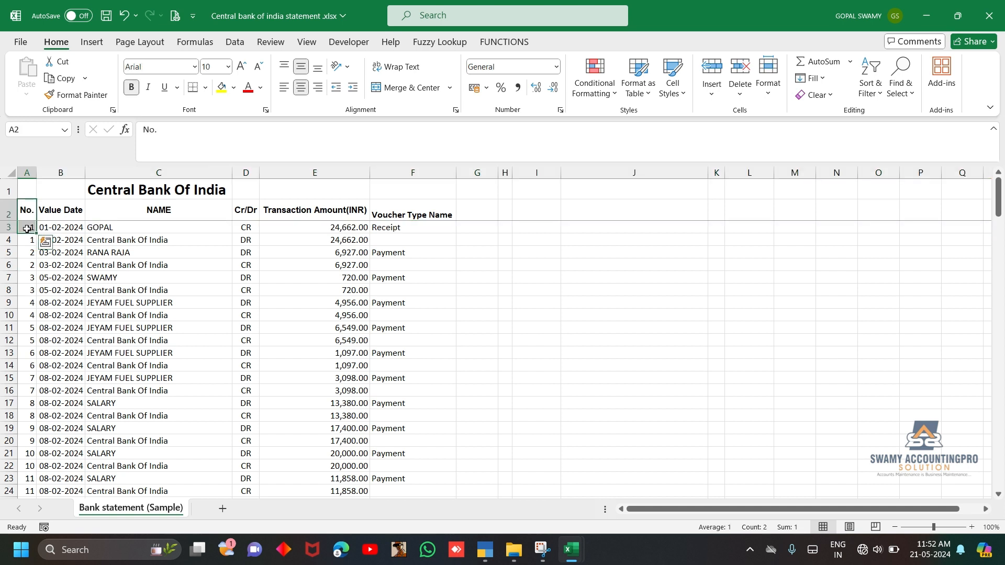
pyautogui.click(26, 228)
pyautogui.hotkey('shift', 'space')
pyautogui.hotkey('shift', 'Down')
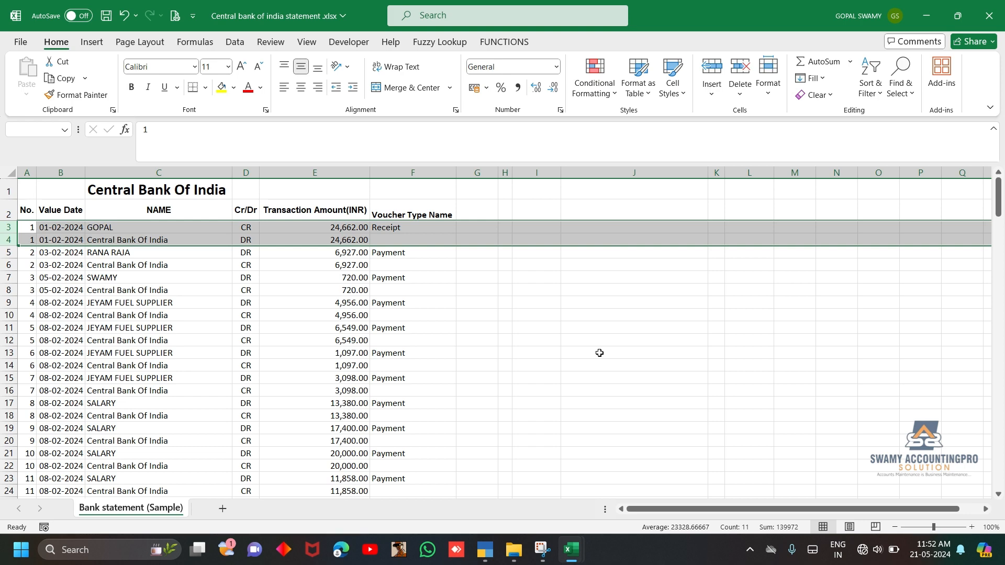
pyautogui.hotkey('shift', 'BackSpace')
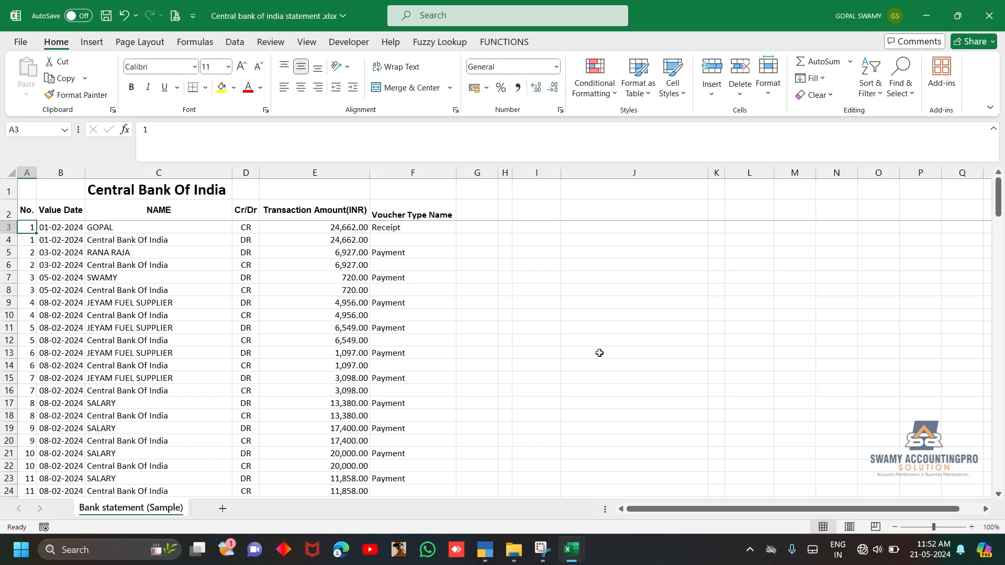
# Switch to the sample excel format workbook and select A2 under Voucher Date on the Accounting Voucher sheet
pyautogui.moveTo(570, 549)
pyautogui.click(518, 487)
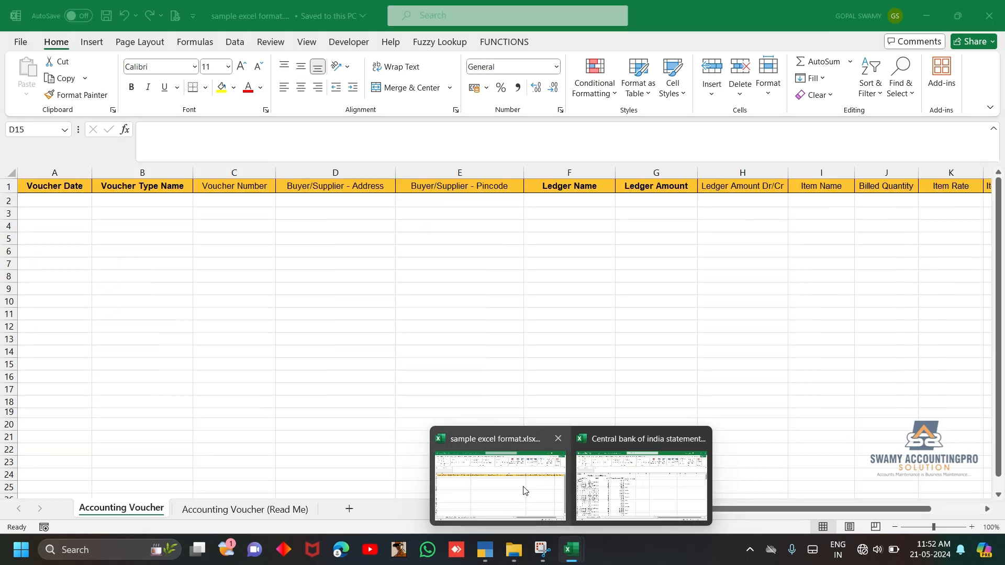
pyautogui.hotkey('ctrl', 'Up')
pyautogui.press('Left')
pyautogui.press('Left')
pyautogui.press('Left')
pyautogui.press('Down')
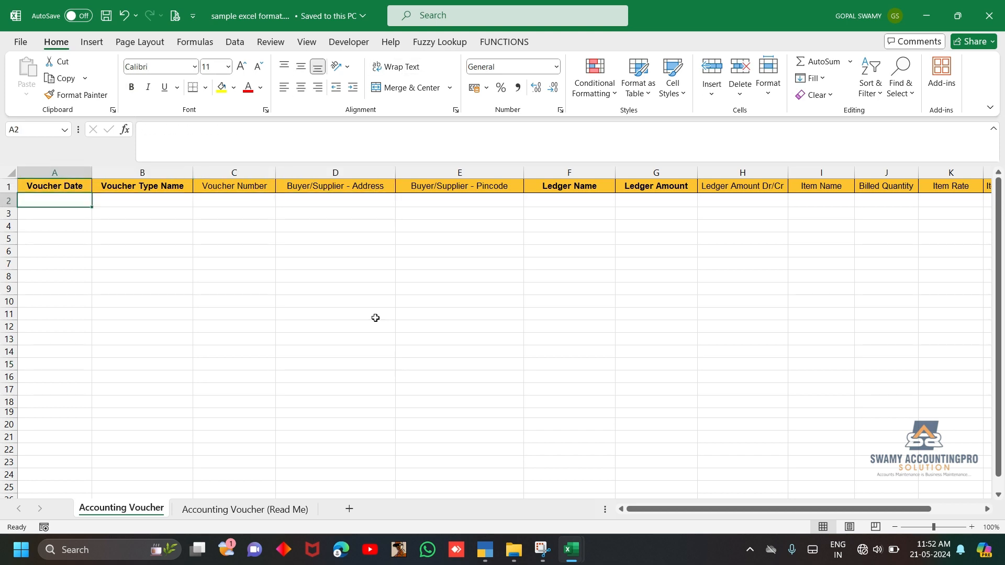
# Copy all Value Date entries from B3 down in the Central Bank of India statement into Voucher Date at A2 of the sample format
pyautogui.hotkey('alt', 'Tab')
pyautogui.press('Right')
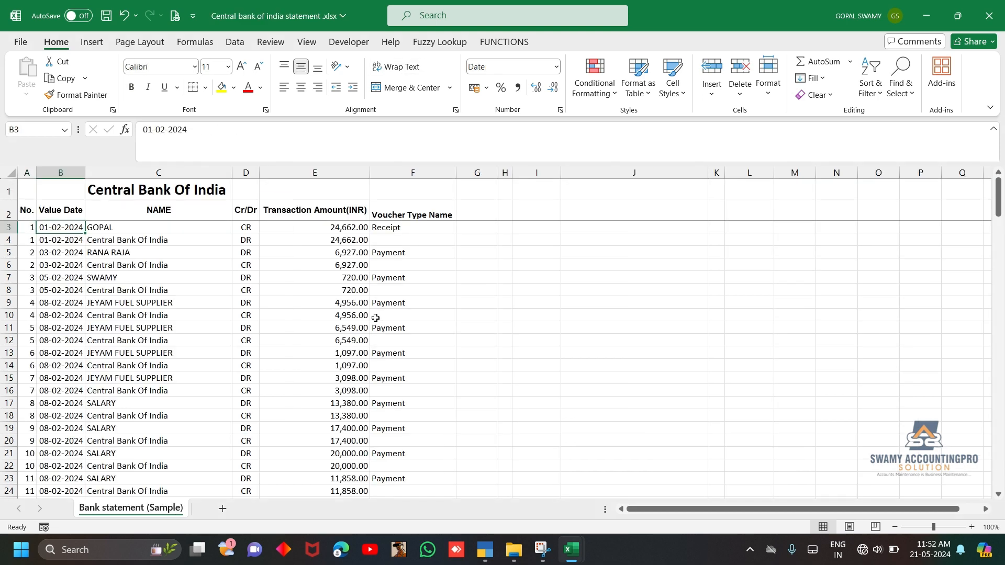
pyautogui.hotkey('ctrl', 'shift', 'Down')
pyautogui.hotkey('ctrl', 'c')
pyautogui.hotkey('alt', 'Tab')
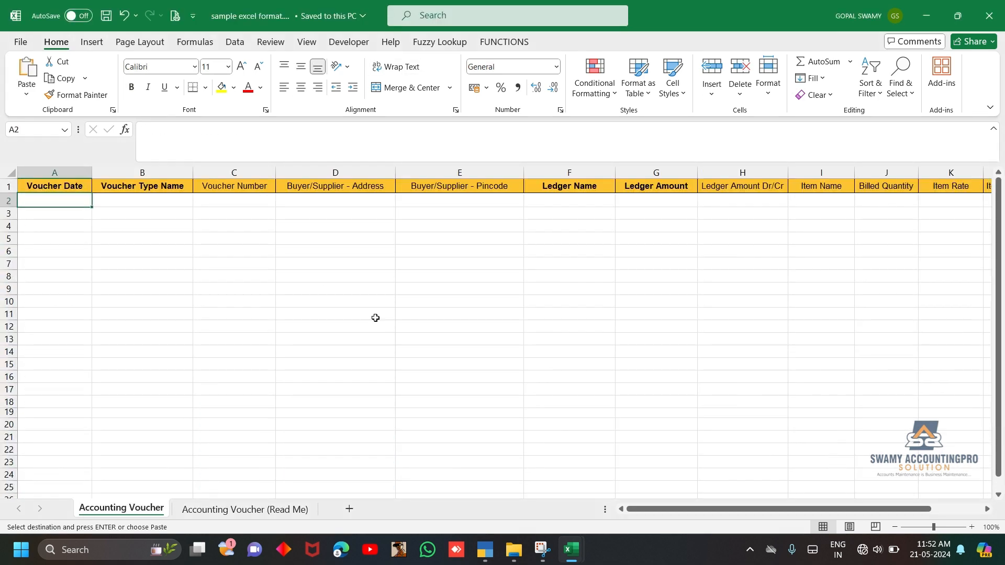
pyautogui.hotkey('ctrl', 'v')
# Copy the statement's Voucher Type Name entries from F3 through the last transaction into Voucher Type Name at B2 of the Accounting Voucher sheet
pyautogui.press('Right')
pyautogui.hotkey('alt', 'Tab')
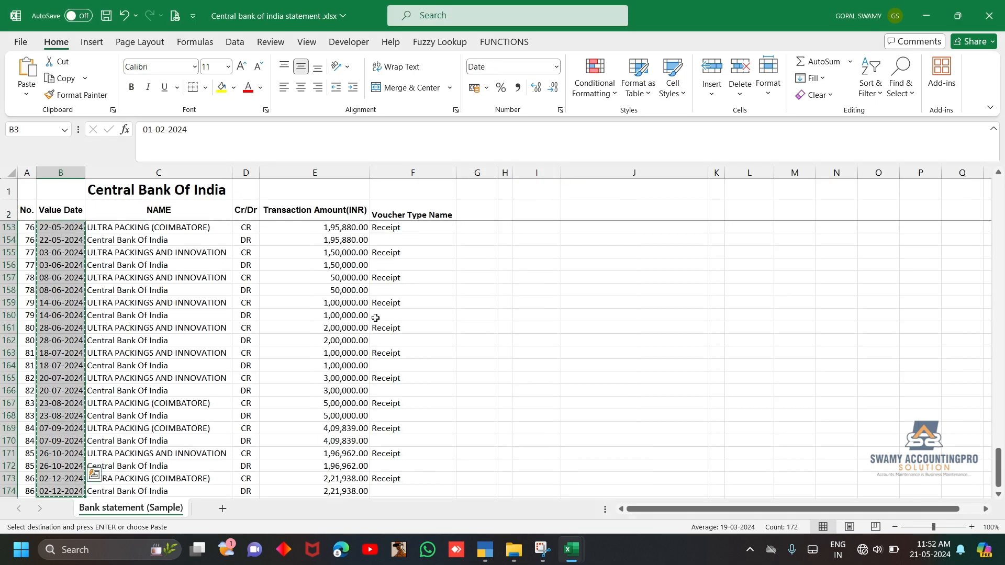
pyautogui.press('Right')
pyautogui.press('Right')
pyautogui.press('Right')
pyautogui.press('Right')
pyautogui.press('Up')
pyautogui.press('Down')
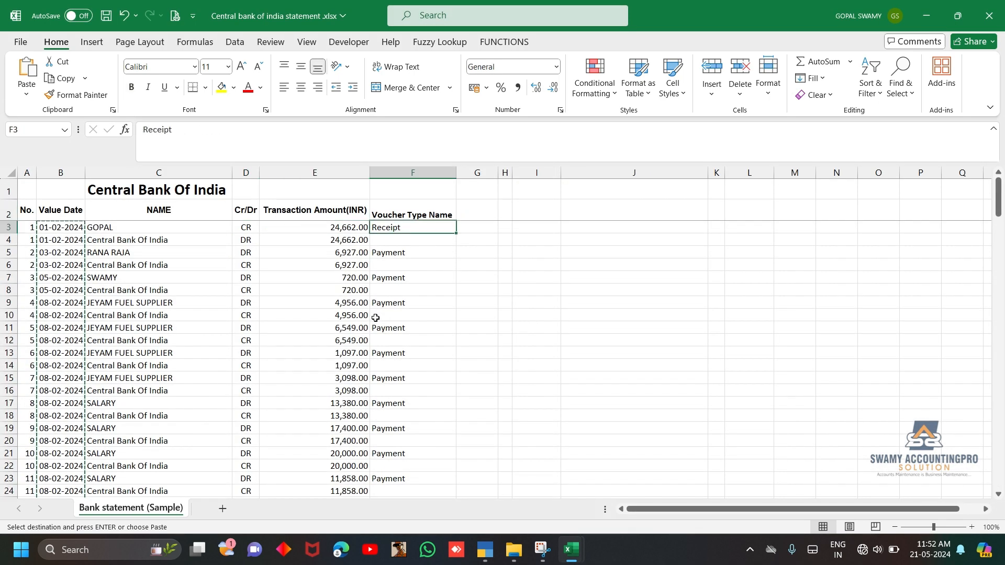
pyautogui.hotkey('shift', 'Down')
pyautogui.hotkey('shift', 'Down')
pyautogui.hotkey('shift', 'Down')
pyautogui.hotkey('shift', 'Down')
pyautogui.hotkey('shift', 'Down')
pyautogui.hotkey('shift', 'Down')
pyautogui.hotkey('shift', 'Down')
pyautogui.hotkey('shift', 'Down')
pyautogui.hotkey('shift', 'Down')
pyautogui.hotkey('shift', 'Down')
pyautogui.hotkey('shift', 'Down')
pyautogui.hotkey('shift', 'Down')
pyautogui.hotkey('shift', 'Down')
pyautogui.hotkey('shift', 'Down')
pyautogui.hotkey('shift', 'Down')
pyautogui.hotkey('shift', 'Down')
pyautogui.hotkey('shift', 'Down')
pyautogui.hotkey('shift', 'Down')
pyautogui.hotkey('shift', 'Down')
pyautogui.hotkey('shift', 'Down')
pyautogui.hotkey('shift', 'Down')
pyautogui.hotkey('shift', 'Down')
pyautogui.hotkey('shift', 'Down')
pyautogui.hotkey('shift', 'Down')
pyautogui.hotkey('shift', 'Down')
pyautogui.hotkey('shift', 'Down')
pyautogui.hotkey('shift', 'Down')
pyautogui.hotkey('shift', 'Down')
pyautogui.hotkey('shift', 'Down')
pyautogui.hotkey('shift', 'Down')
pyautogui.hotkey('shift', 'Down')
pyautogui.hotkey('shift', 'Down')
pyautogui.hotkey('shift', 'Down')
pyautogui.hotkey('shift', 'Down')
pyautogui.hotkey('shift', 'Down')
pyautogui.hotkey('shift', 'Down')
pyautogui.hotkey('shift', 'Down')
pyautogui.hotkey('shift', 'Down')
pyautogui.hotkey('shift', 'Down')
pyautogui.hotkey('shift', 'Down')
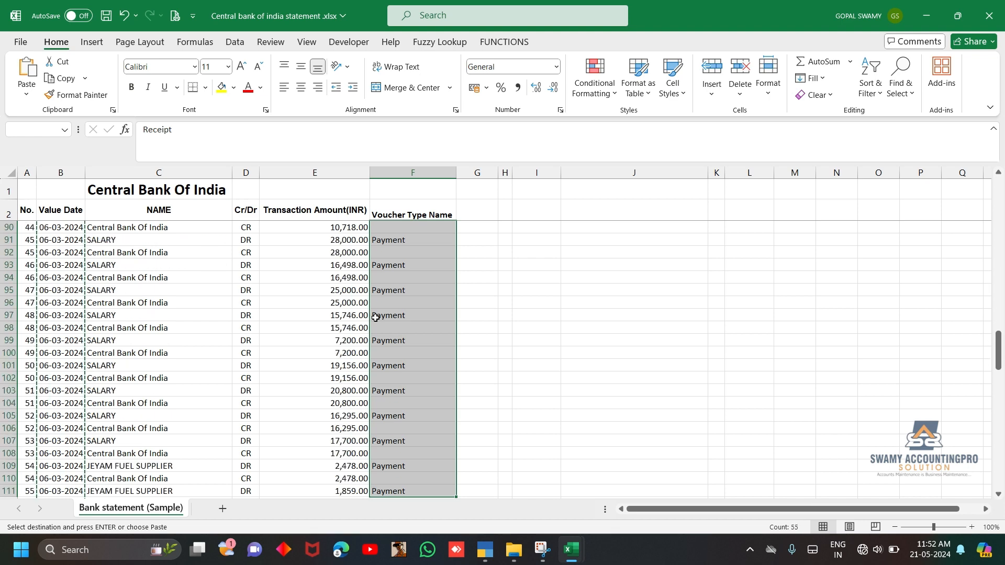
pyautogui.hotkey('ctrl', 'shift', 'Down')
pyautogui.hotkey('ctrl', 'shift', 'Up')
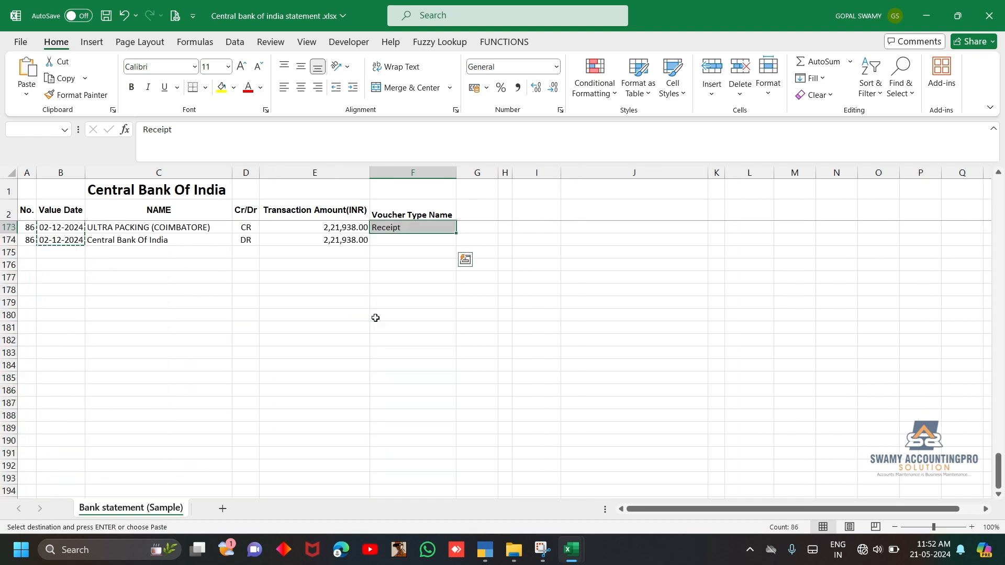
pyautogui.hotkey('ctrl', 'c')
pyautogui.hotkey('alt', 'Tab')
pyautogui.hotkey('ctrl', 'v')
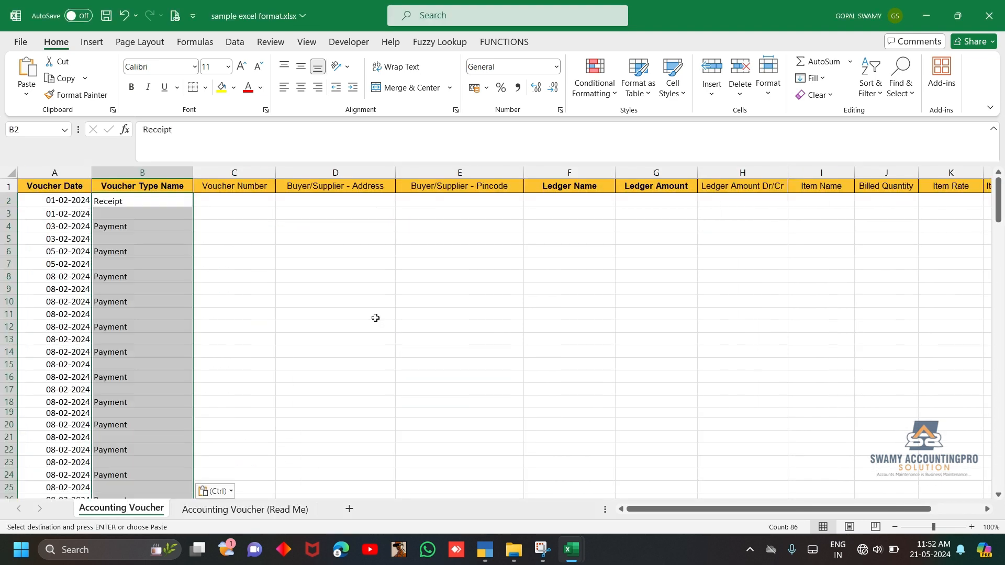
# Copy the statement's NAME column from C3 down into Ledger Name at F2 of the Accounting Voucher sheet
pyautogui.press('Up')
pyautogui.press('Right')
pyautogui.press('Right')
pyautogui.press('Right')
pyautogui.press('Right')
pyautogui.hotkey('alt', 'Tab')
pyautogui.press('Left')
pyautogui.press('Left')
pyautogui.press('Left')
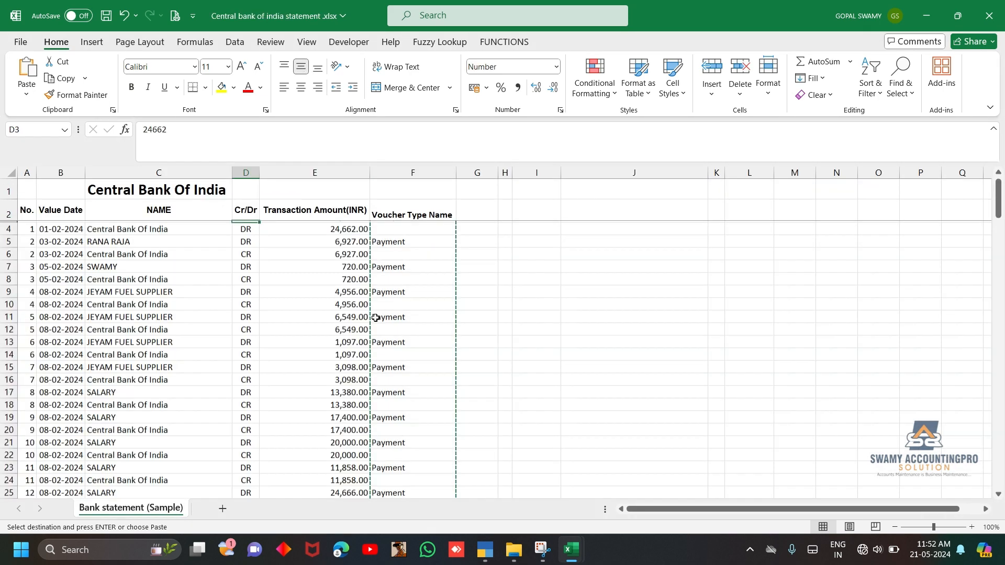
pyautogui.hotkey('ctrl', 'shift', 'Down')
pyautogui.hotkey('ctrl', 'c')
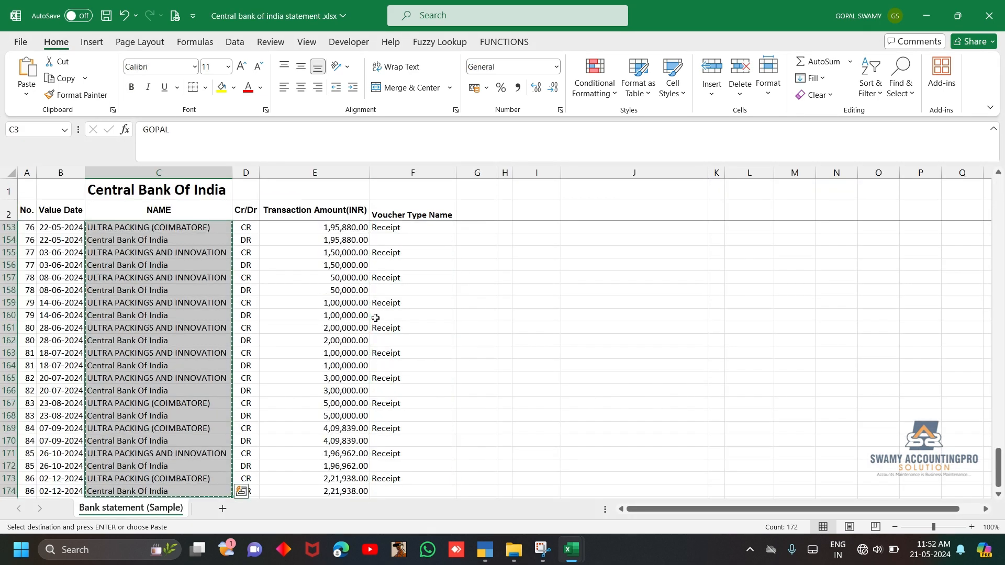
pyautogui.hotkey('alt', 'Tab')
pyautogui.hotkey('ctrl', 'v')
# Copy the statement's Transaction Amount(INR) values from E3 down into Ledger Amount at G2 of the Accounting Voucher sheet
pyautogui.hotkey('alt', 'Tab')
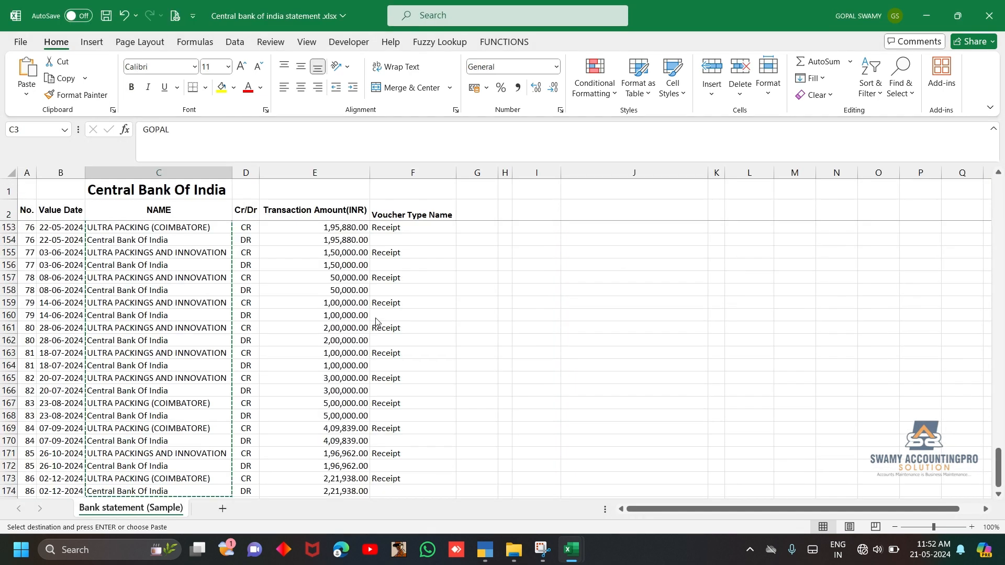
pyautogui.hotkey('ctrl', 'Up')
pyautogui.press('Right')
pyautogui.press('Right')
pyautogui.hotkey('ctrl', 'shift', 'Down')
pyautogui.hotkey('ctrl', 'c')
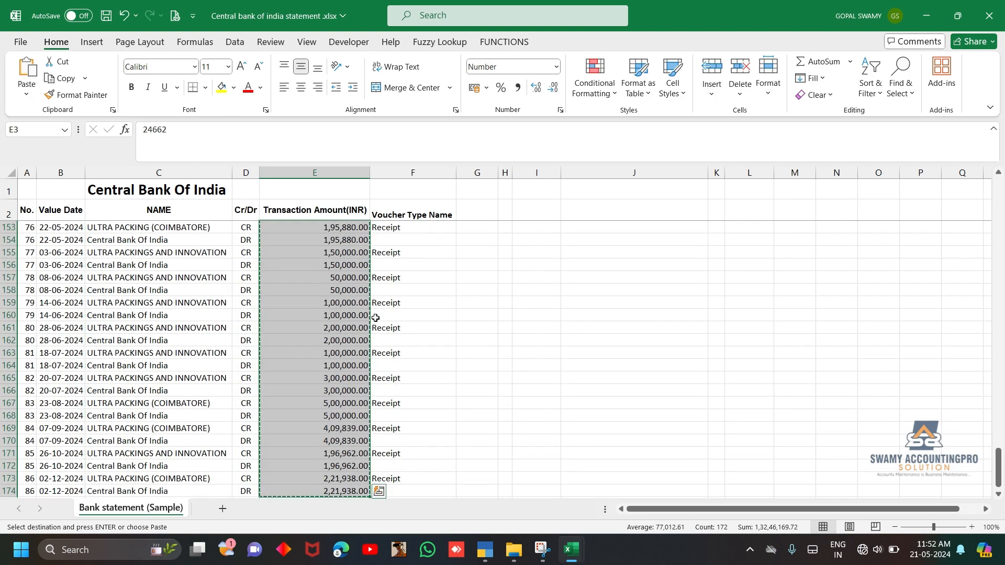
pyautogui.hotkey('alt', 'Tab')
pyautogui.hotkey('ctrl', 'v')
# Copy the statement's Cr/Dr entries from D3 down into Ledger Amount Dr/Cr at H2 of the Accounting Voucher sheet
pyautogui.press('Right')
pyautogui.hotkey('alt', 'Tab')
pyautogui.hotkey('ctrl', 'Up')
pyautogui.press('Left')
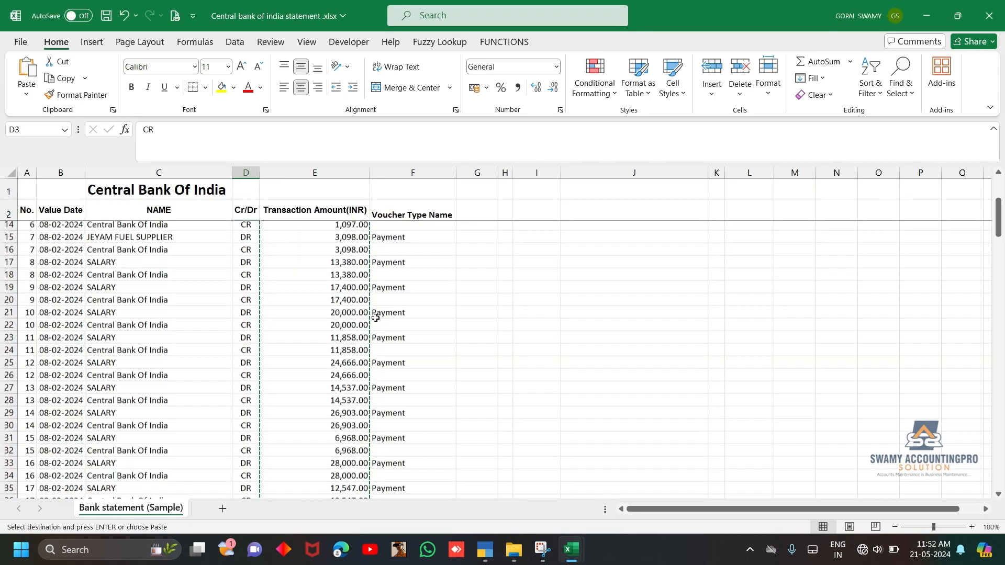
pyautogui.hotkey('ctrl', 'shift', 'Down')
pyautogui.hotkey('ctrl', 'c')
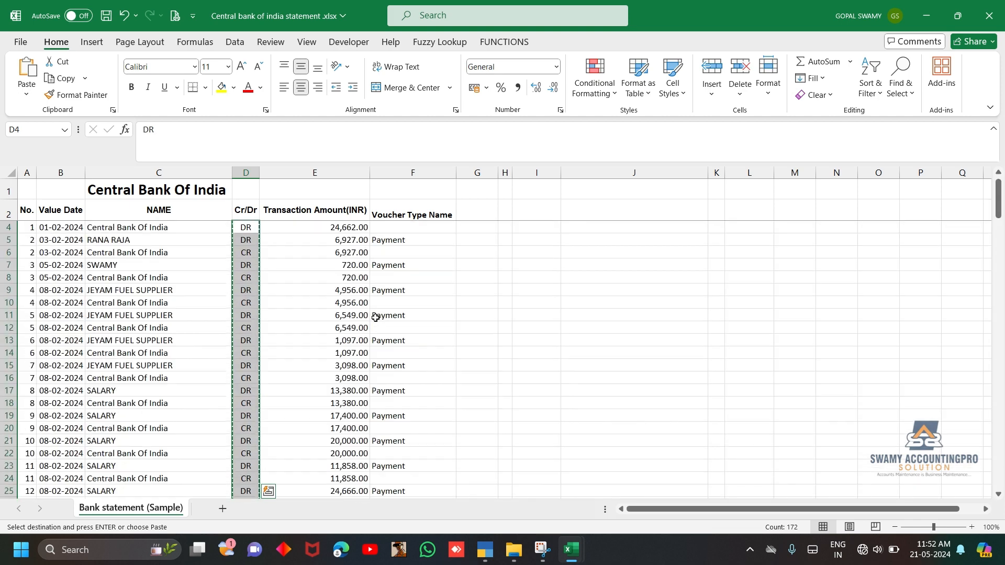
pyautogui.hotkey('alt', 'Tab')
pyautogui.hotkey('ctrl', 'v')
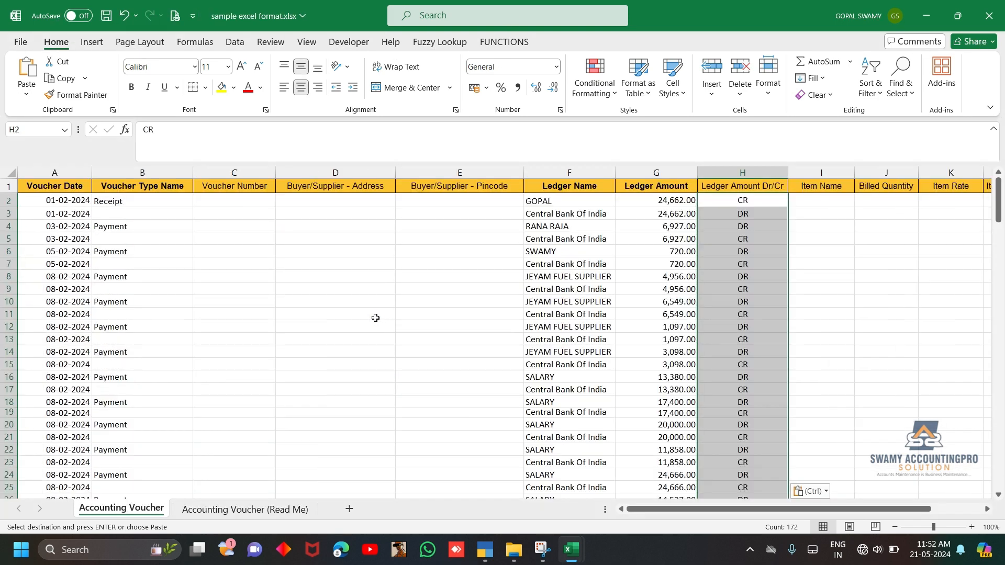
# Copy the statement's No. column from A3 down into Voucher Number at C2 of the Accounting Voucher sheet
pyautogui.click(205, 275)
pyautogui.hotkey('ctrl', 'Up')
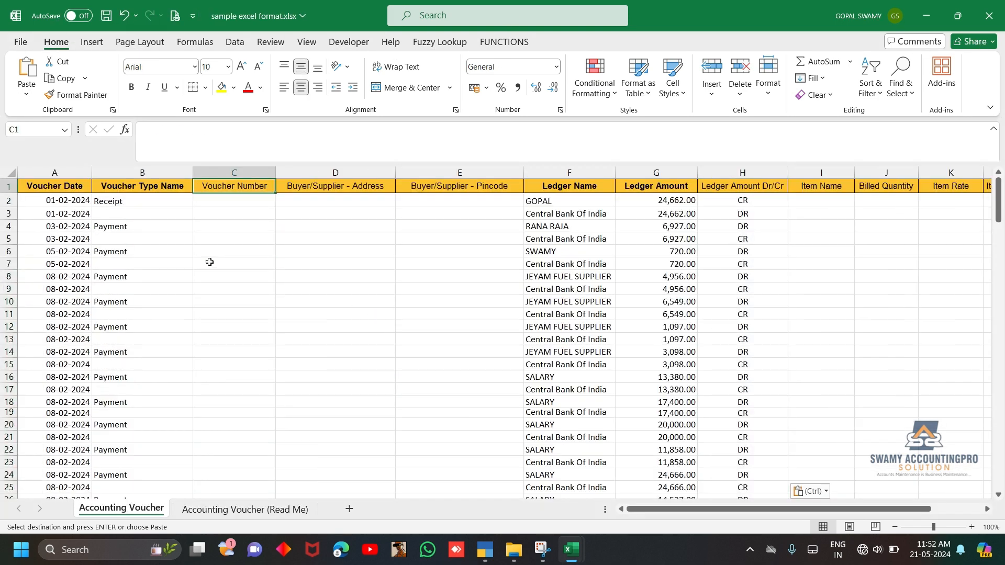
pyautogui.hotkey('alt', 'Tab')
pyautogui.press('Left')
pyautogui.press('Left')
pyautogui.press('Left')
pyautogui.press('Up')
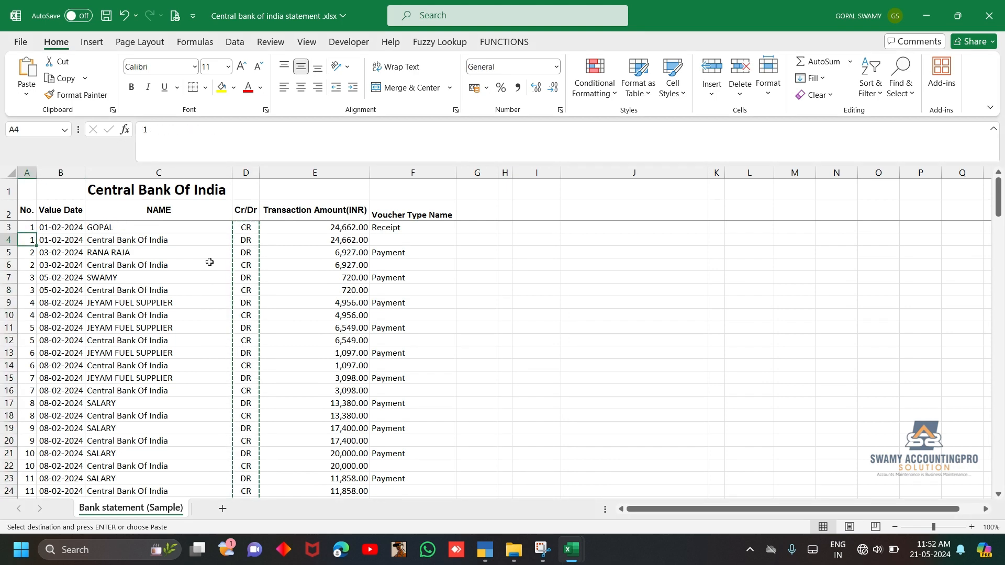
pyautogui.hotkey('ctrl', 'shift', 'Down')
pyautogui.hotkey('ctrl', 'c')
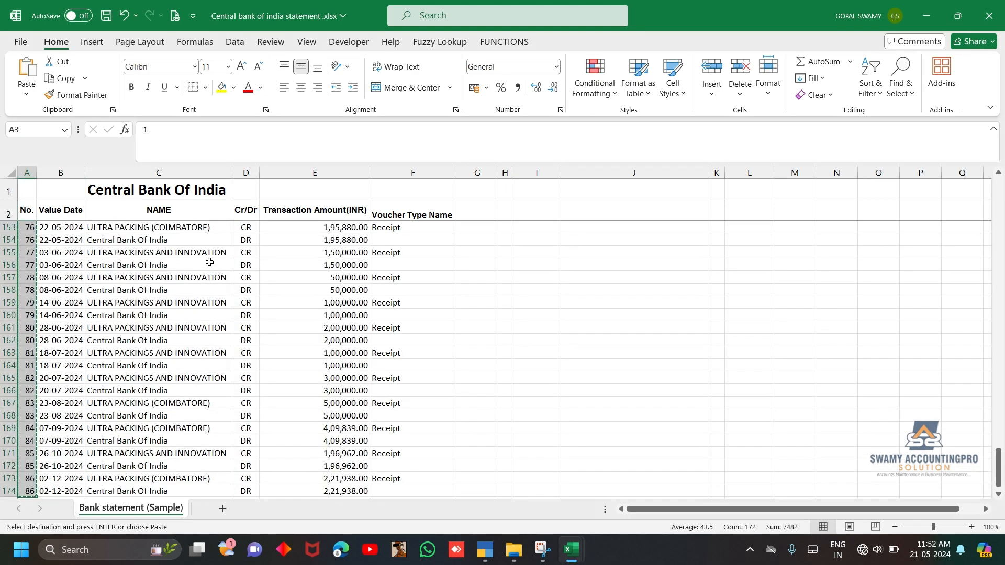
pyautogui.hotkey('alt', 'Tab')
pyautogui.hotkey('ctrl', 'v')
# Add filters to the Accounting Voucher header row and filter Voucher Type Name to show only blanks
pyautogui.press('Up')
pyautogui.hotkey('shift', 'space')
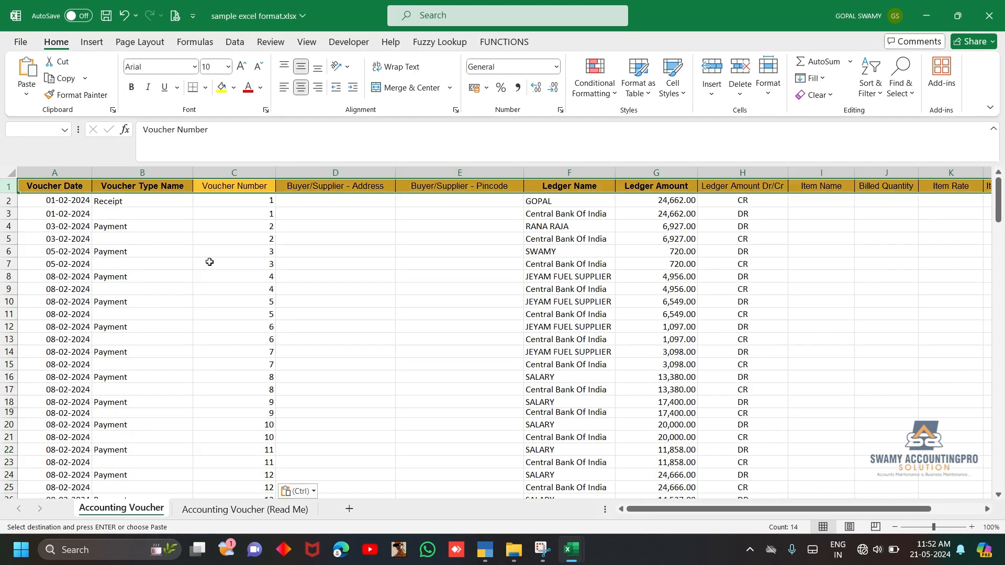
pyautogui.hotkey('ctrl', 'shift', 'l')
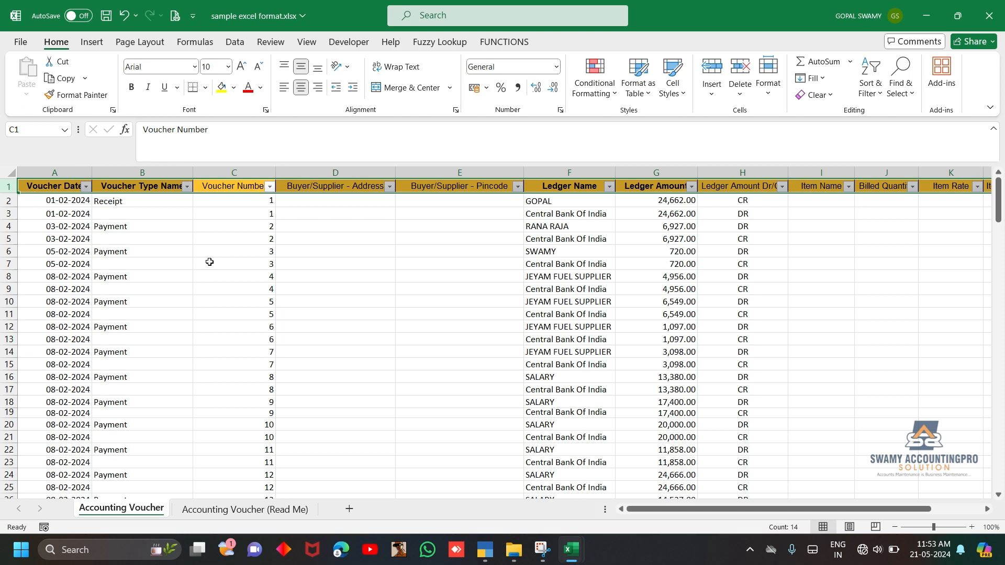
pyautogui.press('Left')
pyautogui.hotkey('alt', 'Down')
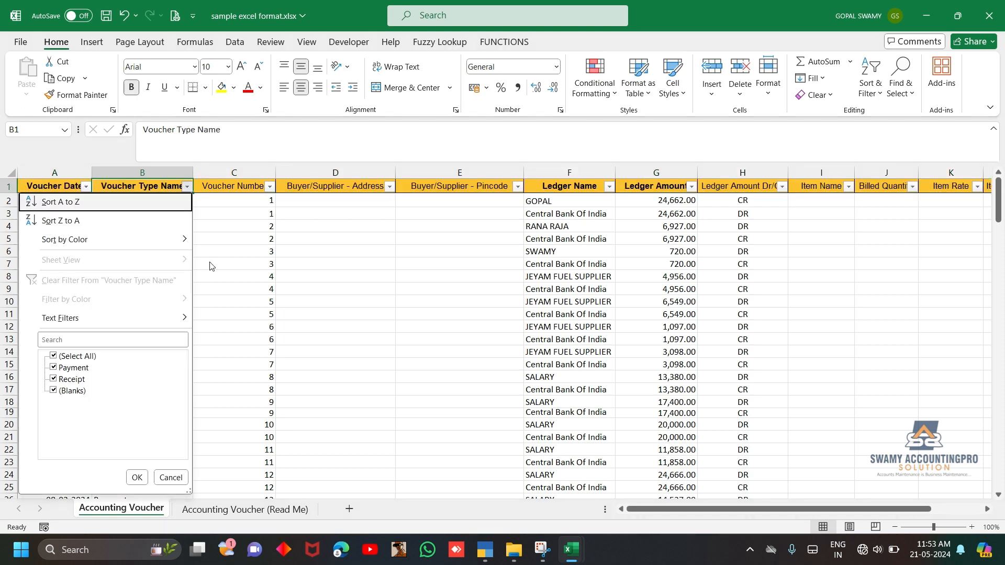
pyautogui.press('e')
pyautogui.press('Down')
pyautogui.press('space')
pyautogui.press('Down')
pyautogui.press('Down')
pyautogui.press('Down')
pyautogui.press('space')
pyautogui.press('Return')
# Clear the Voucher Date, Voucher Type Name and Voucher Number cells in all filtered rows from row 3 down
pyautogui.press('Right')
pyautogui.press('Right')
pyautogui.press('Down')
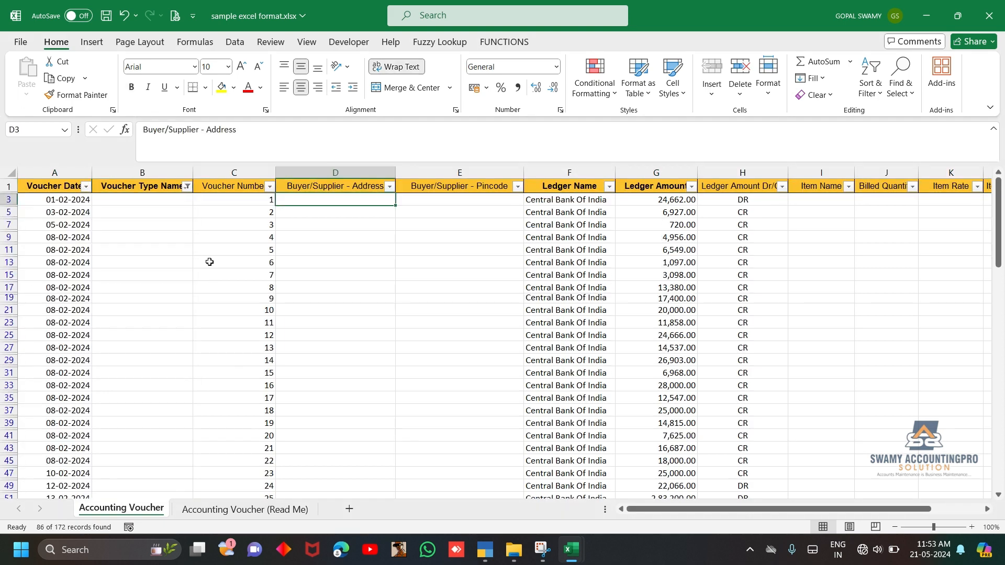
pyautogui.press('Left')
pyautogui.hotkey('shift', 'Home')
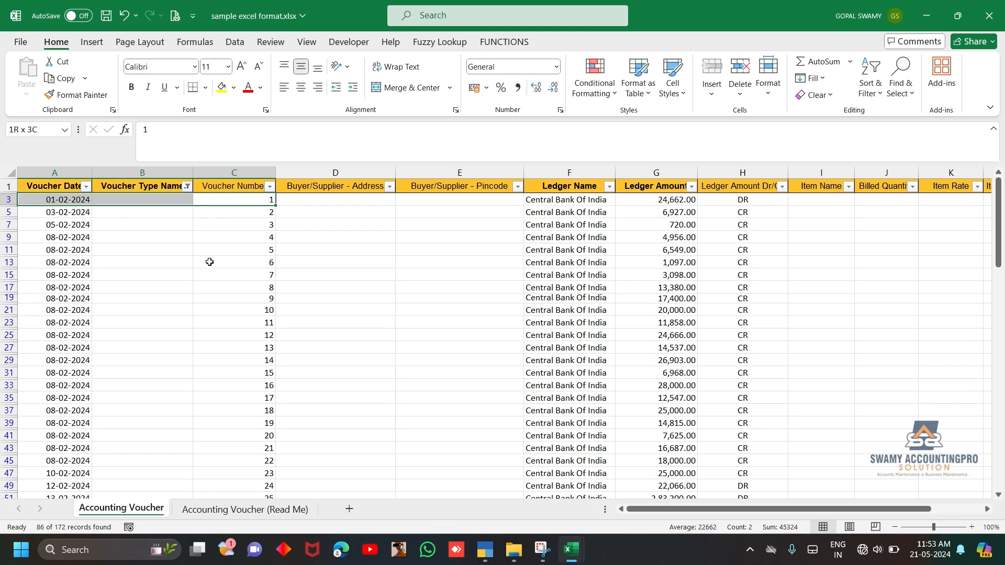
pyautogui.hotkey('ctrl', 'shift', 'Down')
pyautogui.press('Delete')
# Turn off the filters on the Accounting Voucher sheet and save the workbook
pyautogui.hotkey('ctrl', 'Up')
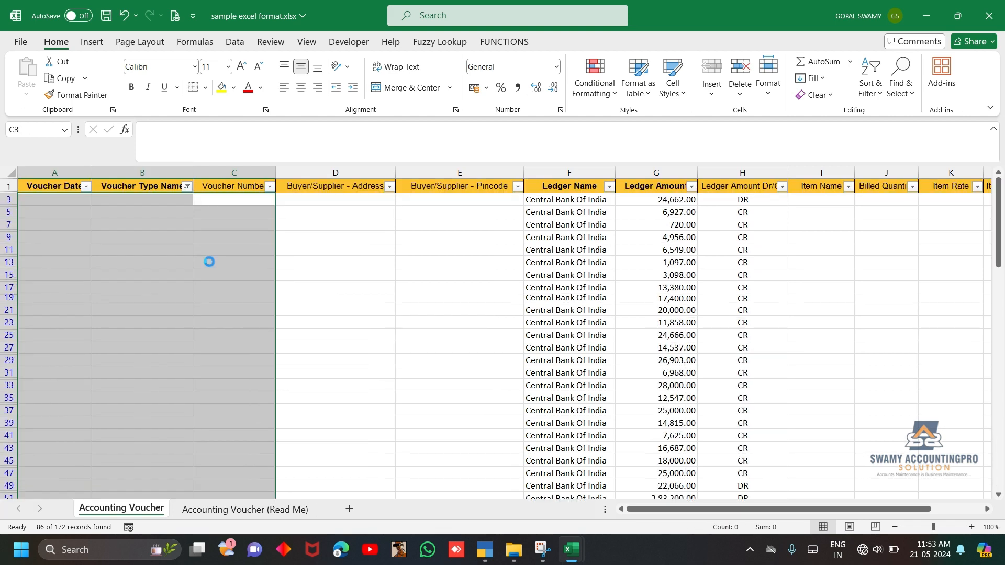
pyautogui.hotkey('ctrl', 'shift', 'l')
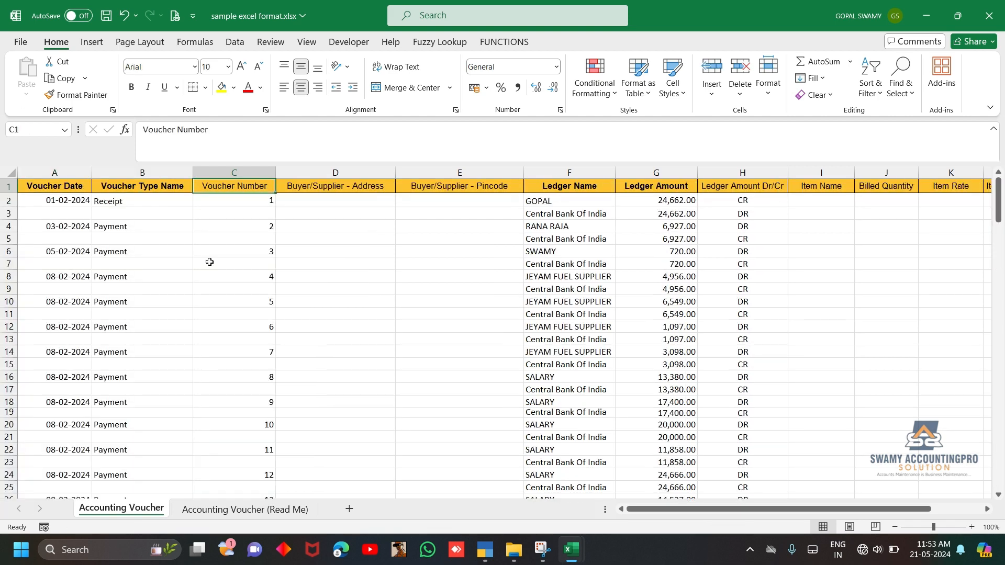
pyautogui.hotkey('ctrl', 's')
# Examine how the date, voucher type and number rows alternate with the cleared counter-entry rows in rows 2 to 7
pyautogui.click(34, 199)
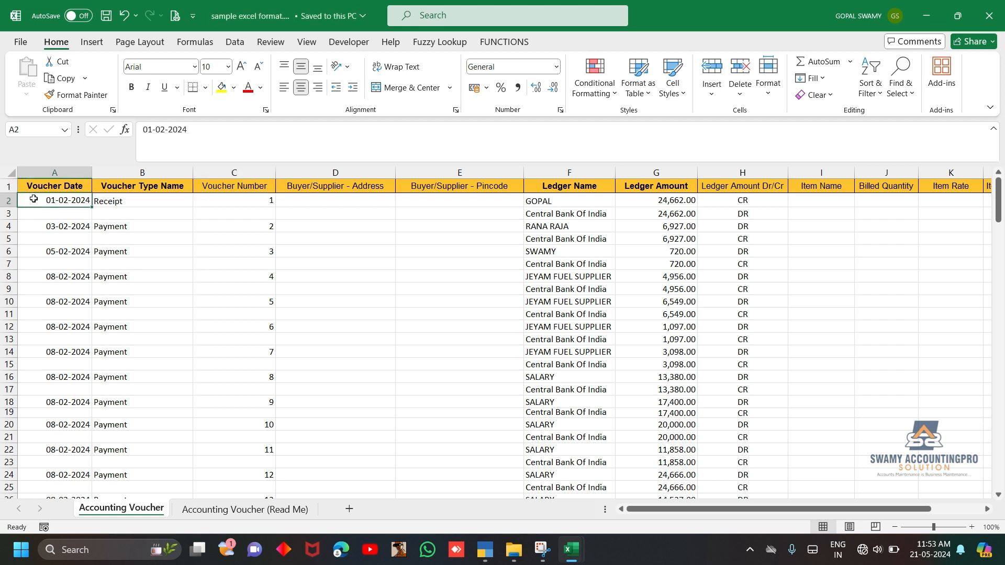
pyautogui.moveTo(34, 199); pyautogui.dragTo(392, 219)
pyautogui.click(71, 212)
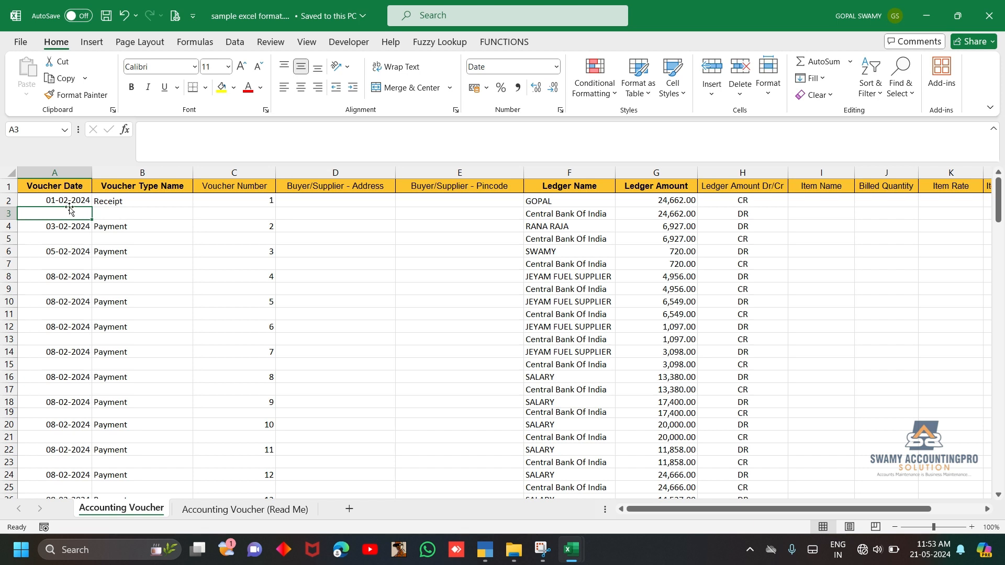
pyautogui.click(13, 202)
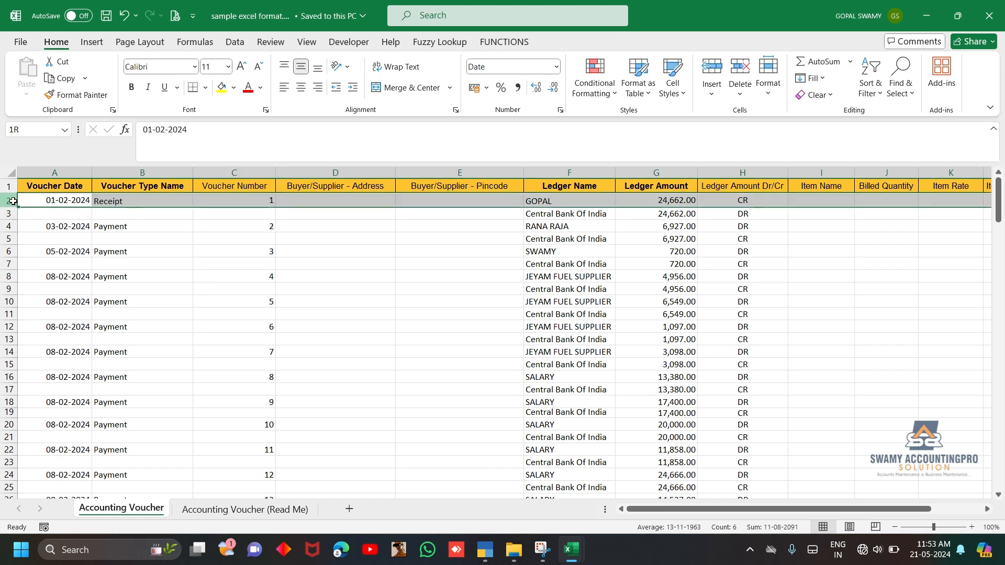
pyautogui.moveTo(13, 202); pyautogui.dragTo(9, 245)
pyautogui.click(10, 229)
pyautogui.click(42, 224)
pyautogui.click(33, 236)
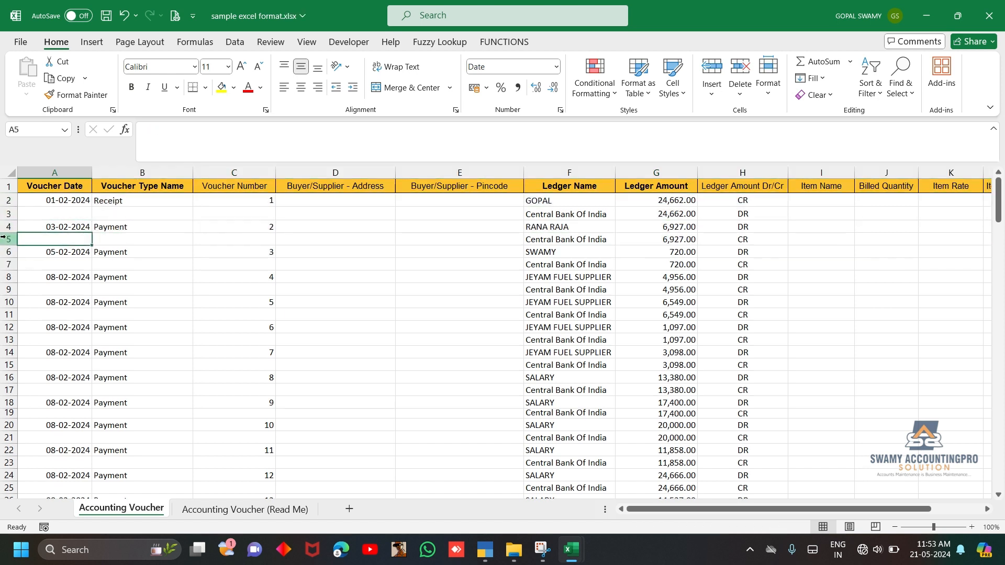
pyautogui.click(4, 237)
pyautogui.click(4, 216)
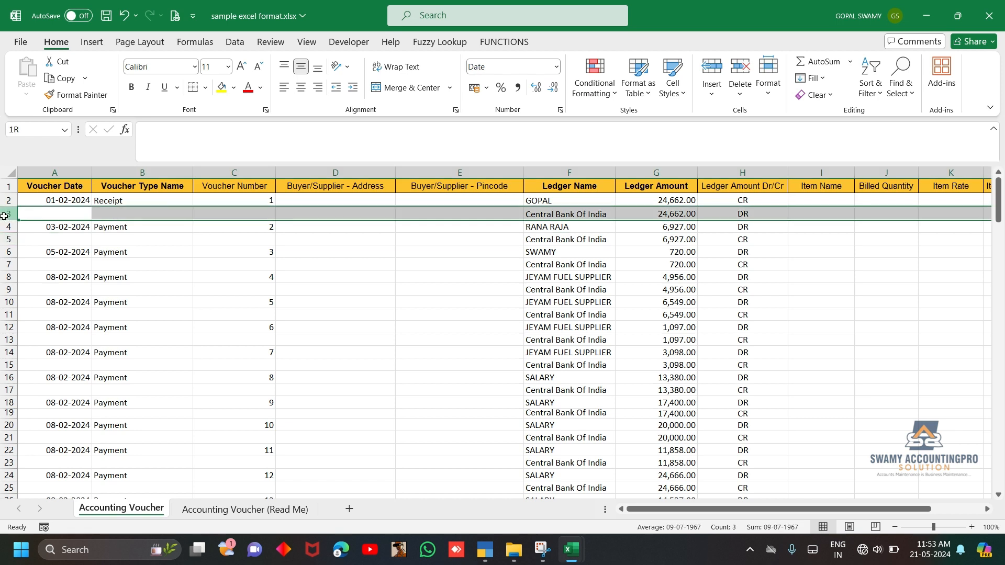
pyautogui.keyDown('ctrl'); pyautogui.click(5, 264); pyautogui.keyUp('ctrl')
pyautogui.click(452, 245)
# Examine the first voucher's date, type, number, ledger names, amounts and Dr/Cr entries in rows 2 and 3
pyautogui.click(54, 202)
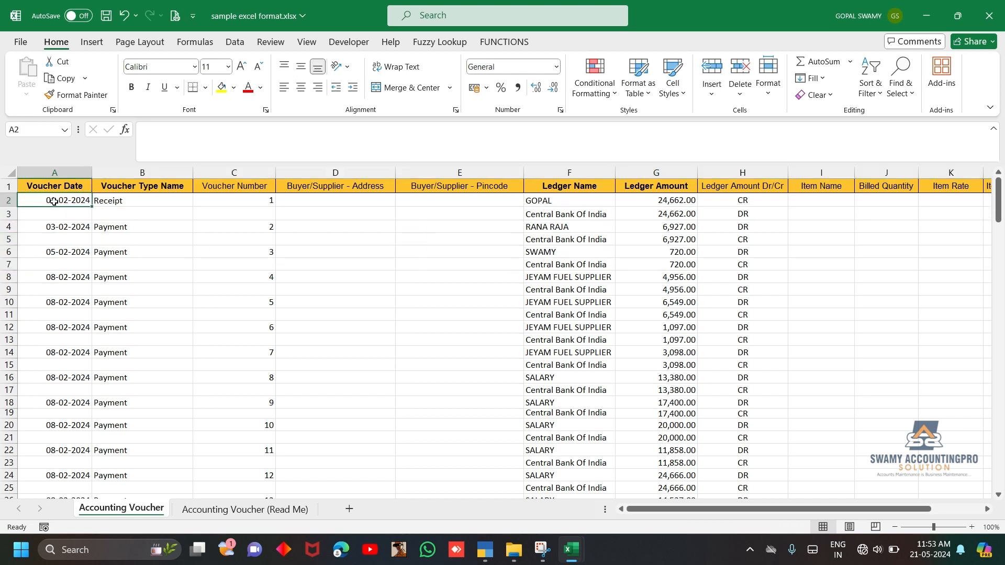
pyautogui.click(157, 201)
pyautogui.click(227, 201)
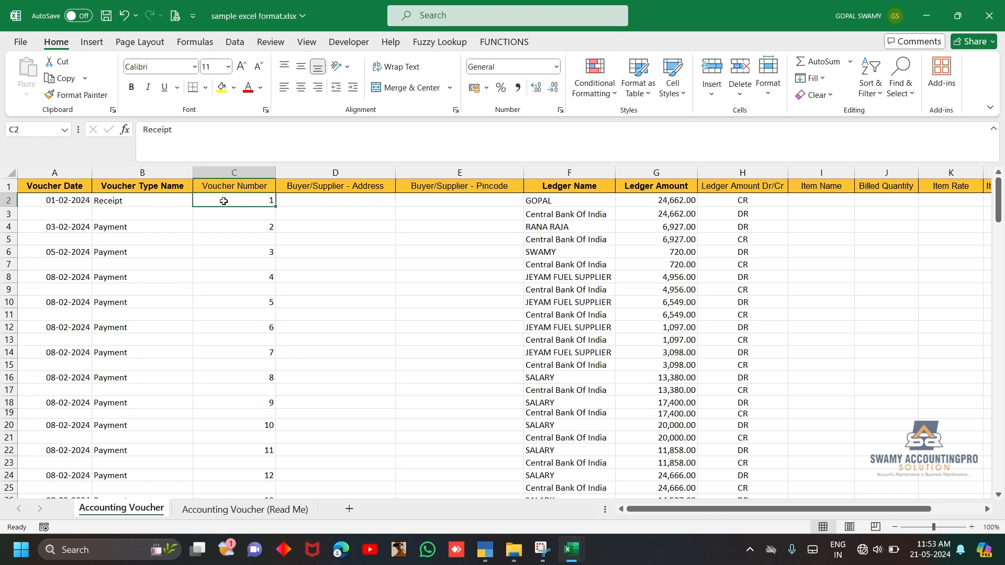
pyautogui.click(538, 200)
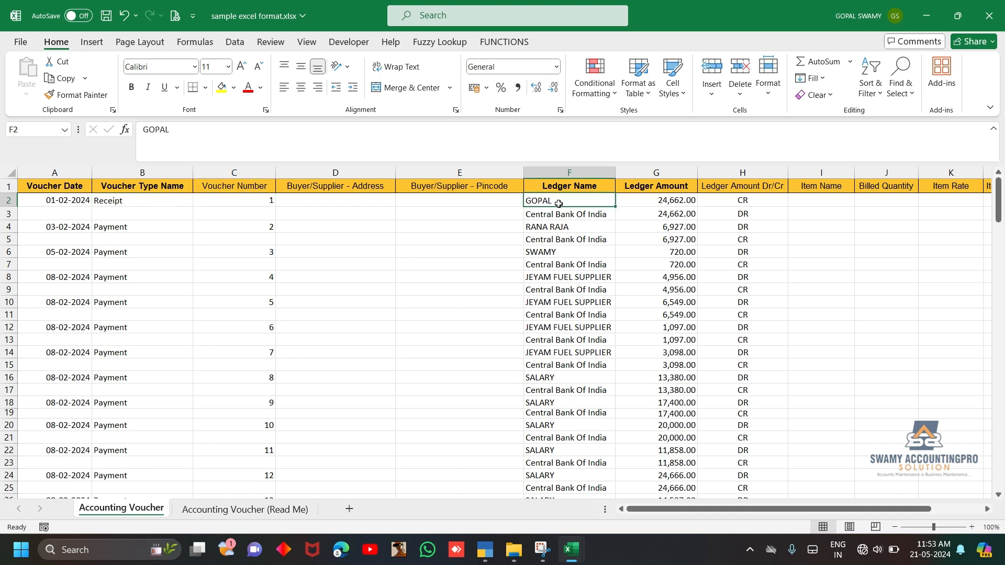
pyautogui.moveTo(554, 200); pyautogui.dragTo(710, 216)
pyautogui.hotkey('shift', 'space')
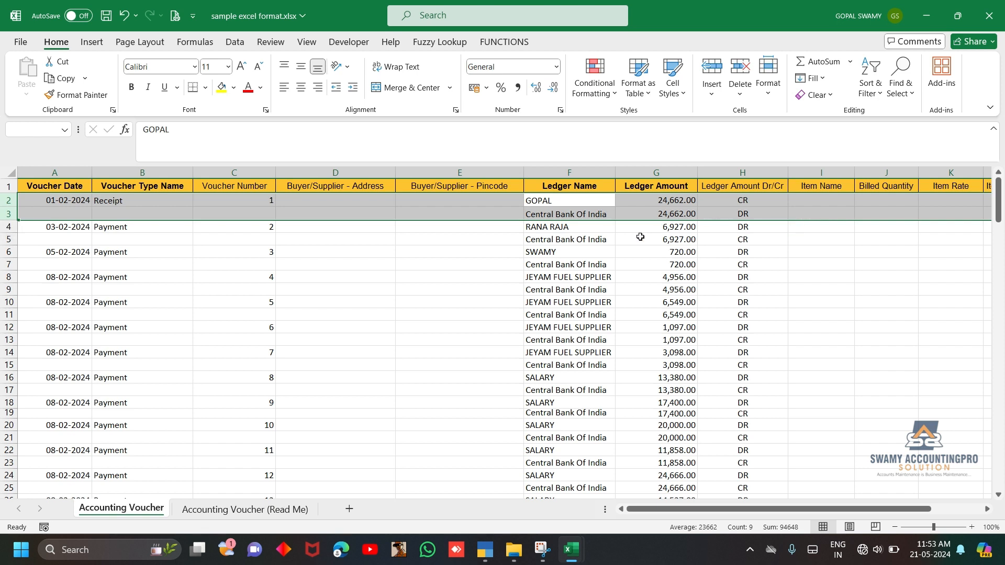
pyautogui.click(591, 312)
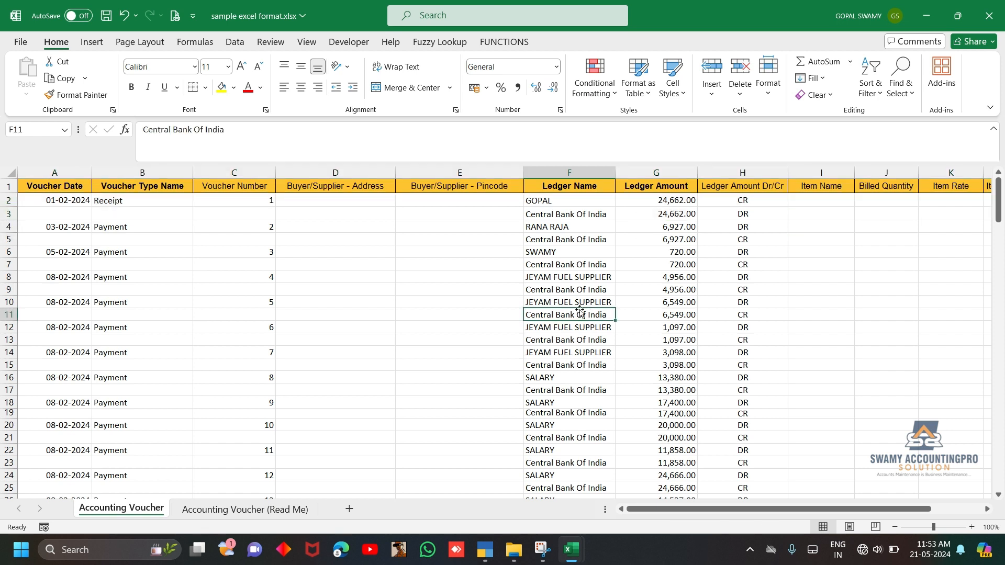
# Switch to TallyPrime's Import Transactions screen
pyautogui.click(484, 549)
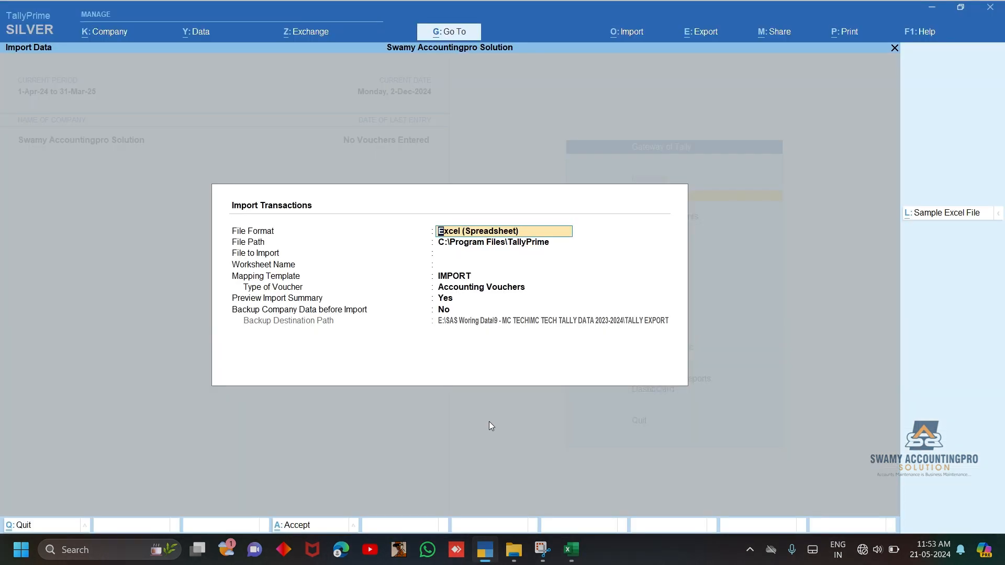
# Close the current import screen and reopen the transaction import for Swamy Accountingpro Solution
pyautogui.press('Escape')
pyautogui.press('Escape')
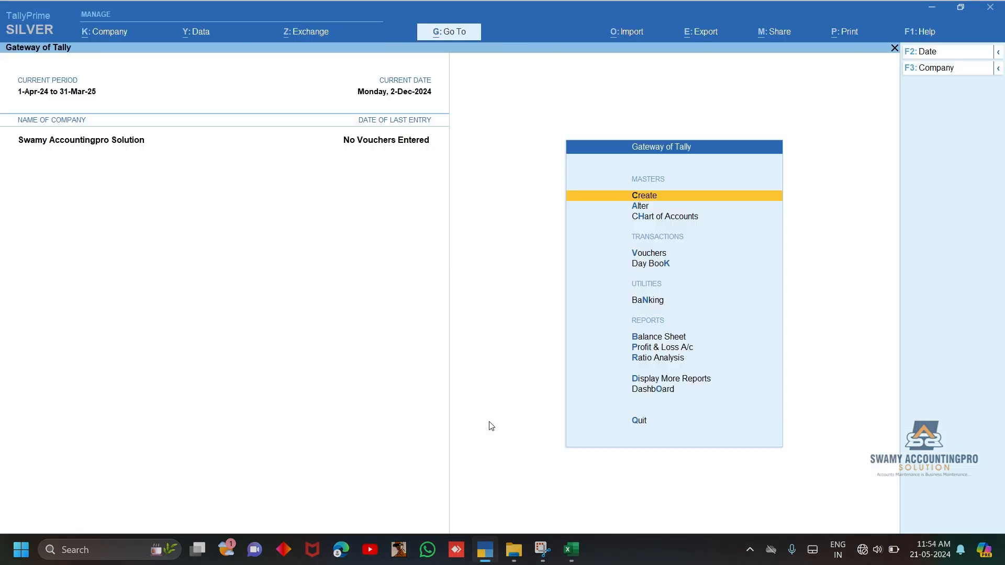
pyautogui.click(627, 33)
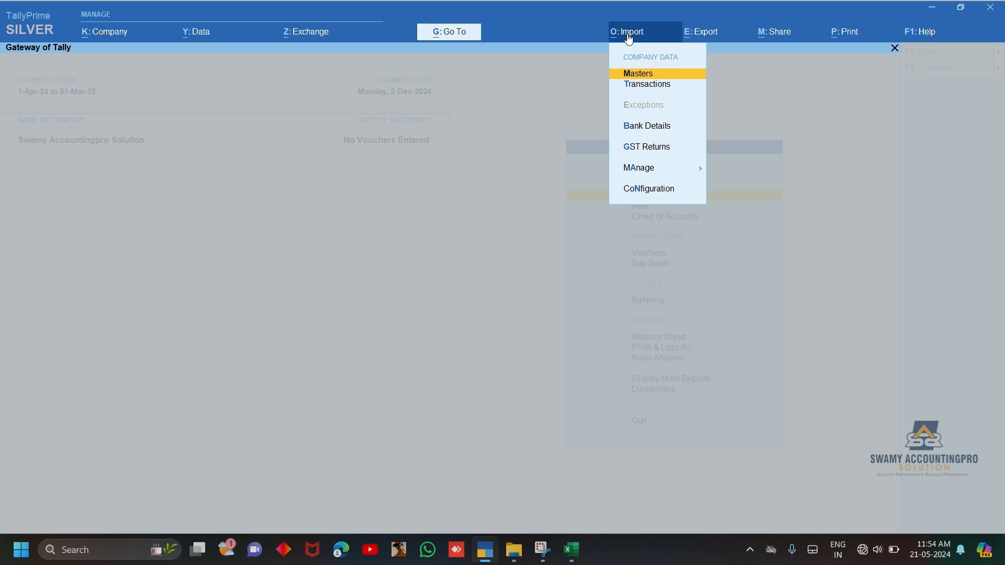
pyautogui.click(642, 87)
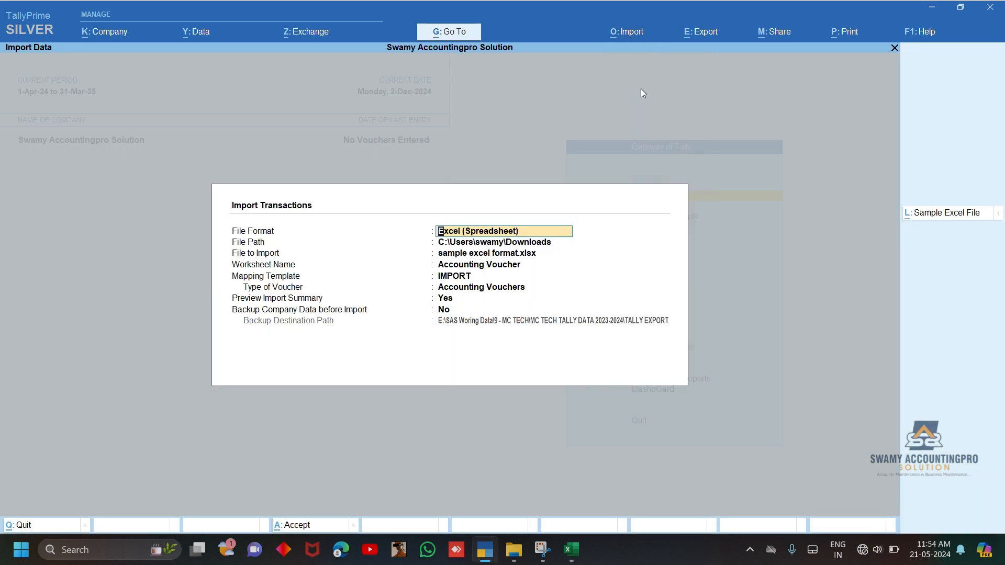
# Choose the Accounting Voucher worksheet of sample excel format.xlsx in Downloads for import and open the IMPORT mapping template for alteration
pyautogui.press('Return')
pyautogui.press('Return')
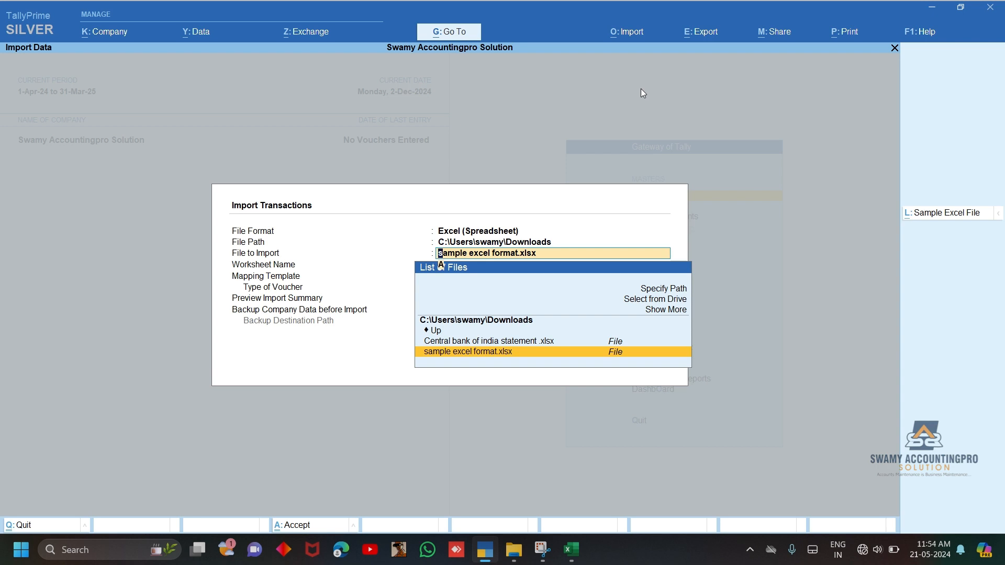
pyautogui.press('Return')
pyautogui.press('Return')
pyautogui.hotkey('ctrl', 'Return')
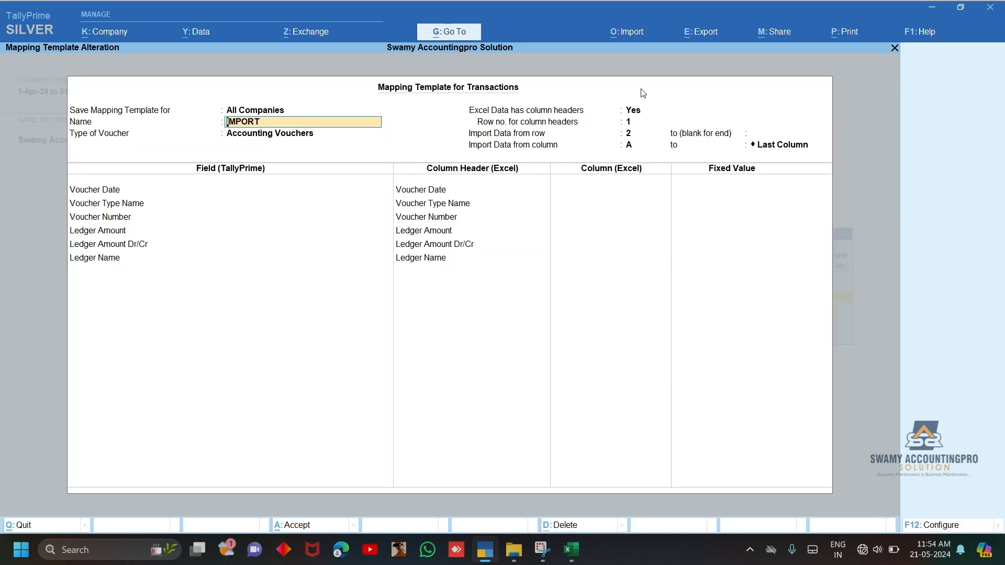
# Compare the voucher date, type and number columns of the Excel sheet with the fields in the IMPORT mapping template
pyautogui.hotkey('alt', 'Tab')
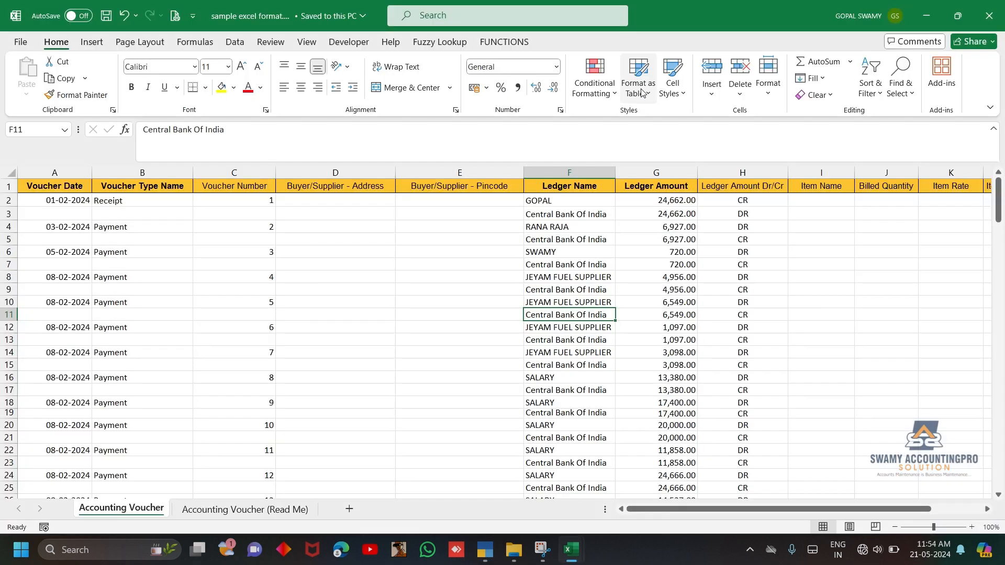
pyautogui.press('Left')
pyautogui.press('Left')
pyautogui.press('Left')
pyautogui.press('Left')
pyautogui.press('Left')
pyautogui.hotkey('alt', 'Tab')
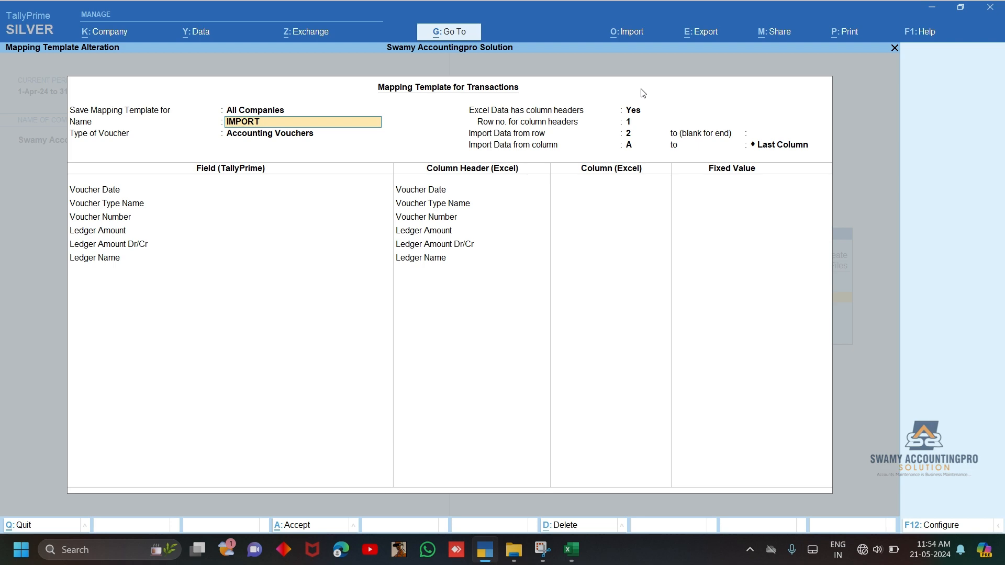
pyautogui.hotkey('alt', 'Tab')
pyautogui.press('Right')
pyautogui.hotkey('ctrl', 'space')
pyautogui.press('Right')
pyautogui.hotkey('alt', 'Tab')
pyautogui.hotkey('alt', 'Tab')
pyautogui.hotkey('ctrl', 'space')
pyautogui.hotkey('alt', 'Tab')
pyautogui.hotkey('alt', 'Tab')
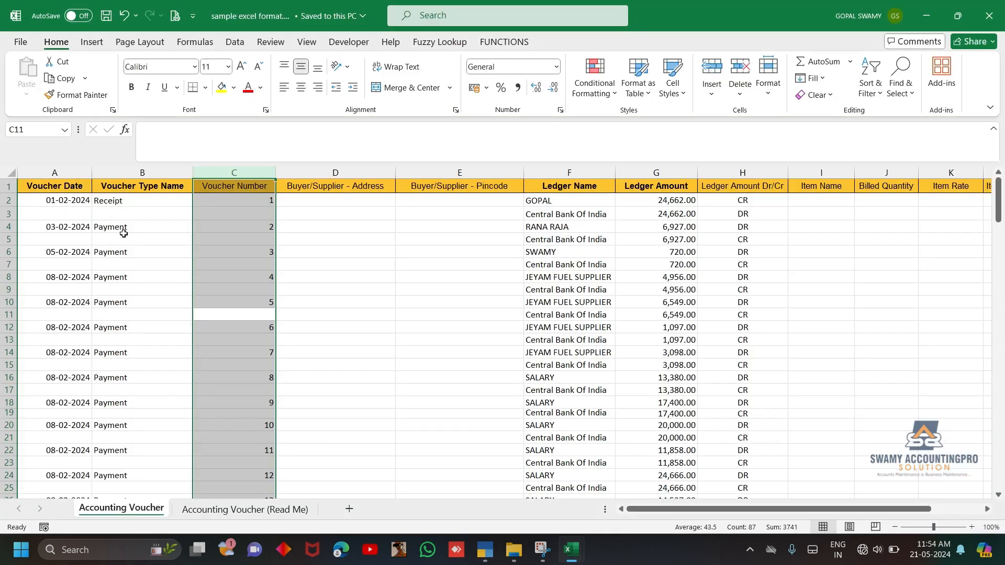
# Compare the Ledger Amount, Ledger Amount Dr/Cr and Ledger Name columns in Excel with TallyPrime's mapping template fields
pyautogui.press('Right')
pyautogui.press('Right')
pyautogui.press('Right')
pyautogui.press('Right')
pyautogui.hotkey('ctrl', 'space')
pyautogui.hotkey('shift', 'Right')
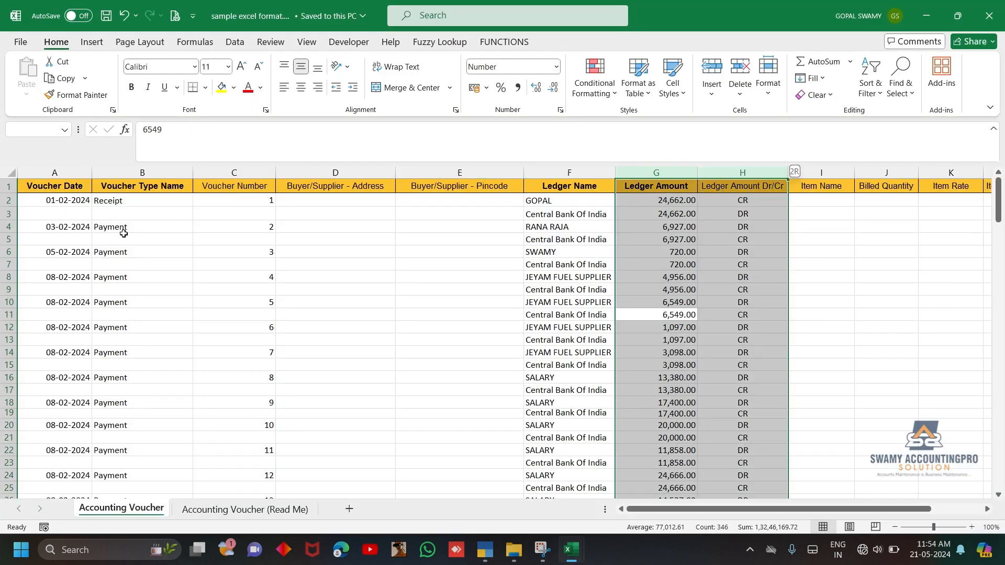
pyautogui.hotkey('alt', 'Tab')
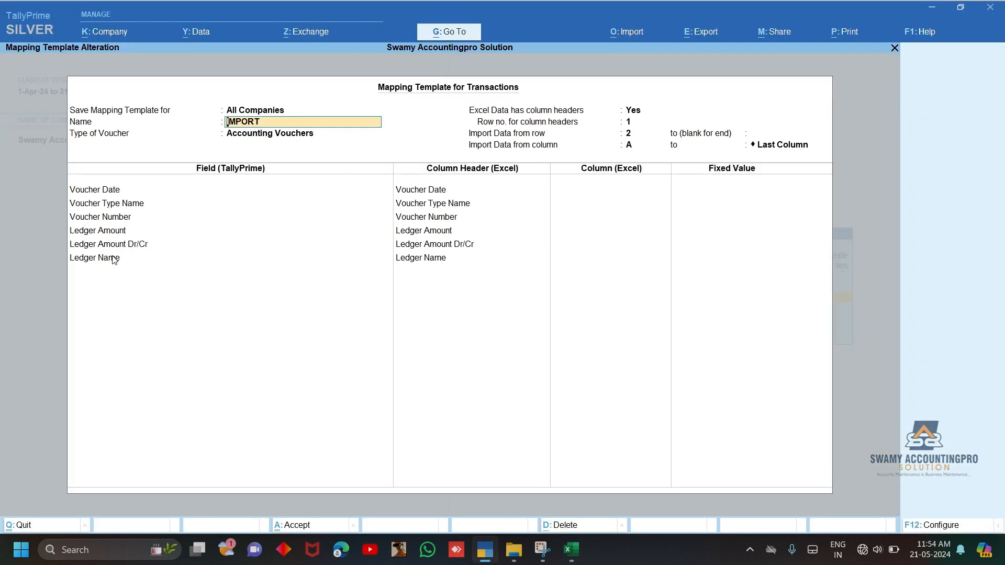
pyautogui.hotkey('alt', 'Tab')
pyautogui.press('Left')
pyautogui.hotkey('ctrl', 'space')
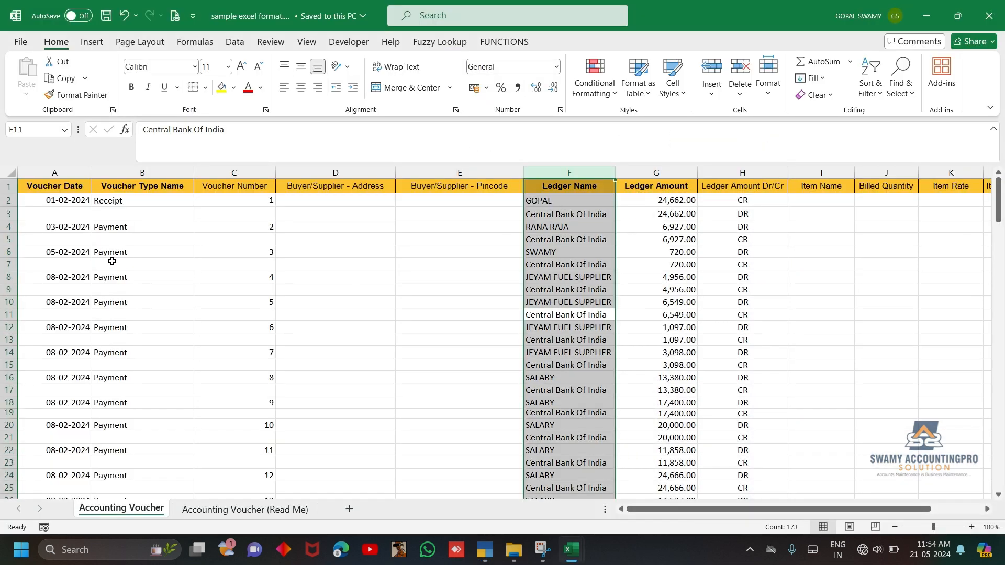
pyautogui.press('Up')
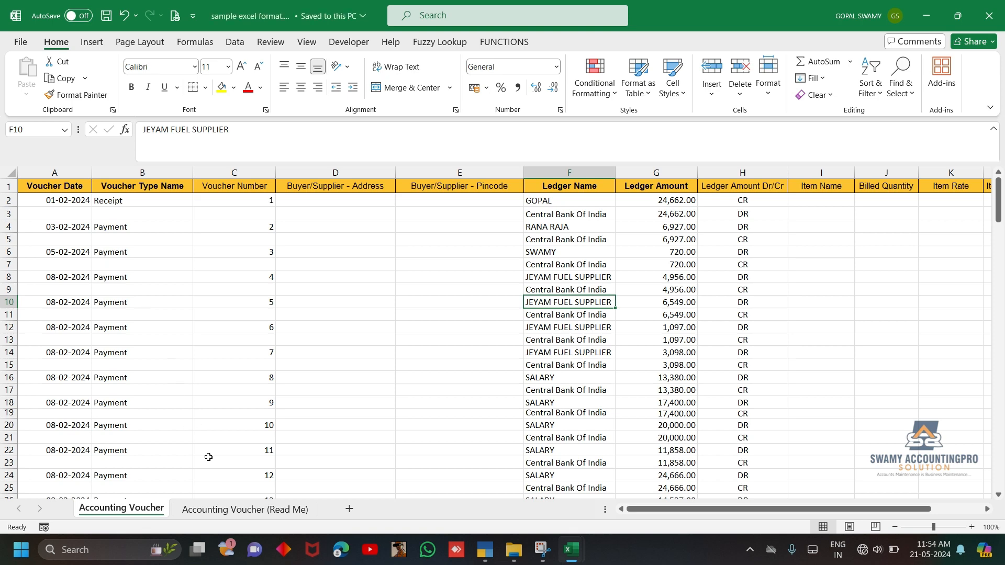
pyautogui.hotkey('alt', 'Tab')
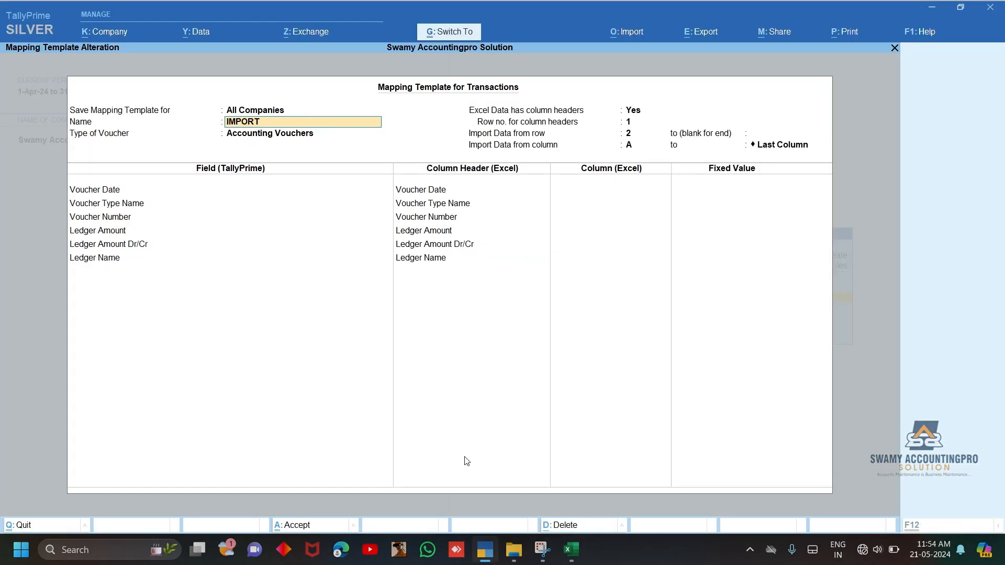
# Accept the IMPORT mapping template and import the accounting vouchers from the previewed import summary
pyautogui.hotkey('ctrl', 'a')
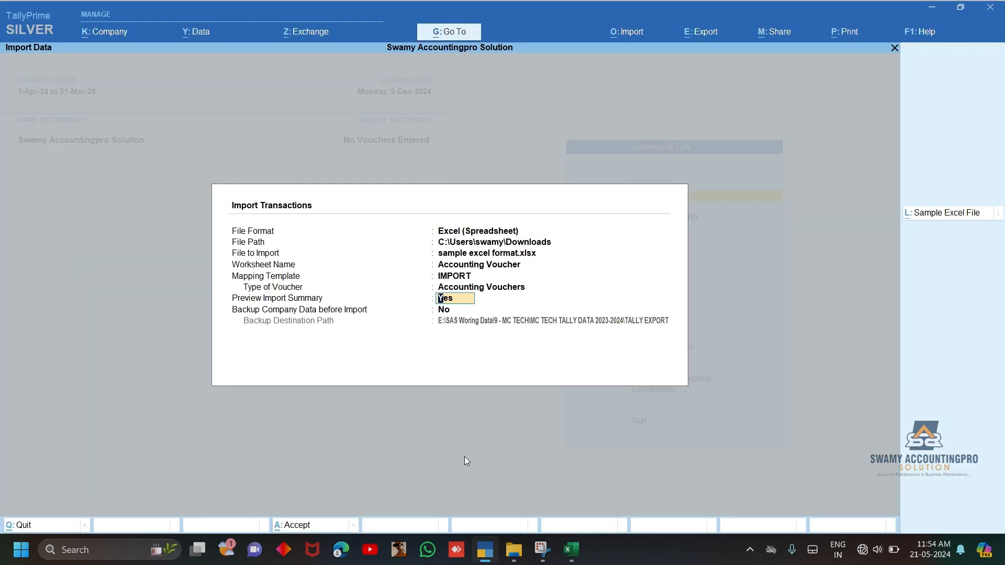
pyautogui.press('Return')
pyautogui.press('Return')
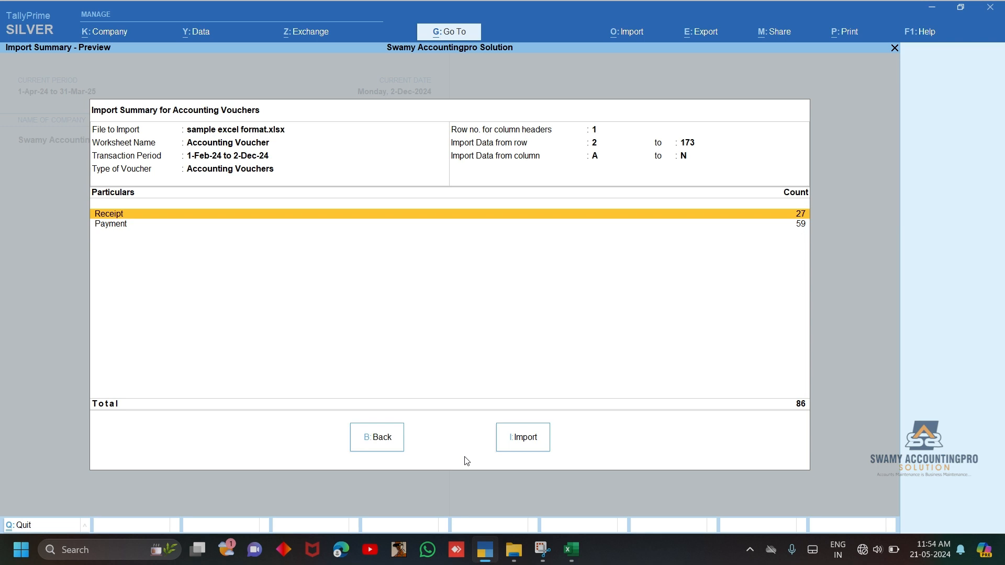
pyautogui.click(515, 447)
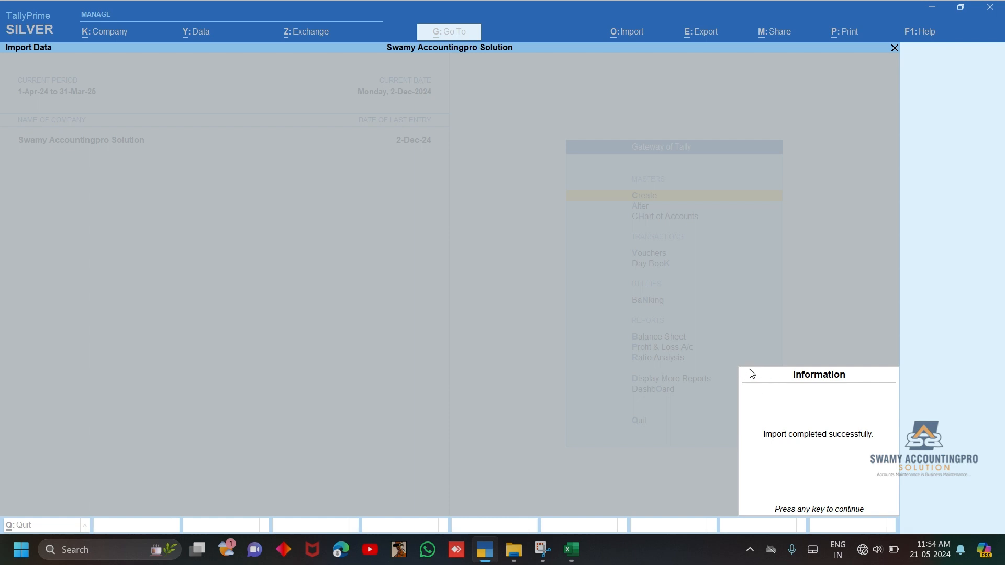
pyautogui.click(797, 461)
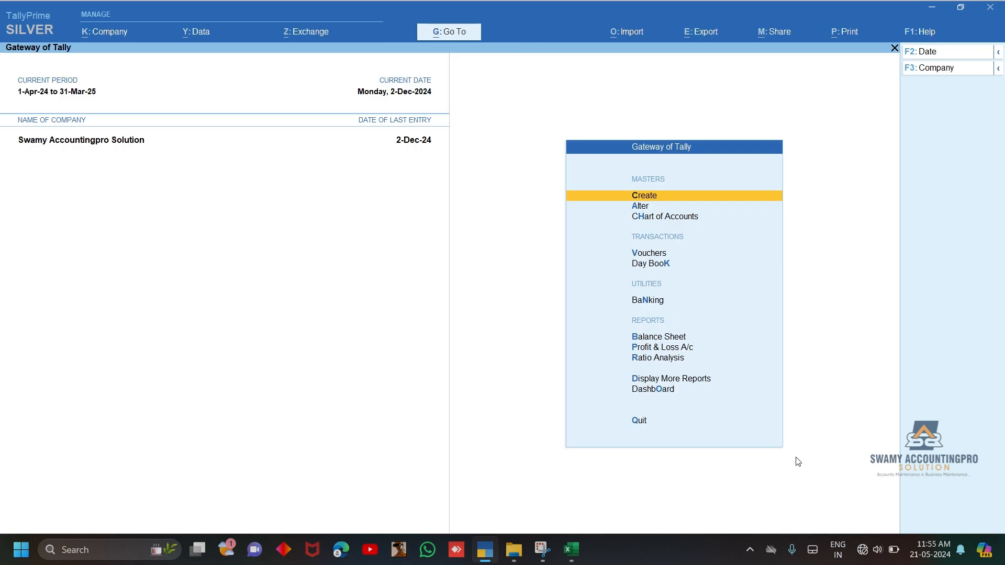
# Open the Central Bank Of India ledger vouchers and set the period from 1-4-23 to 31-5-25
pyautogui.hotkey('alt', 'g')
pyautogui.write('cen')
pyautogui.press('Return')
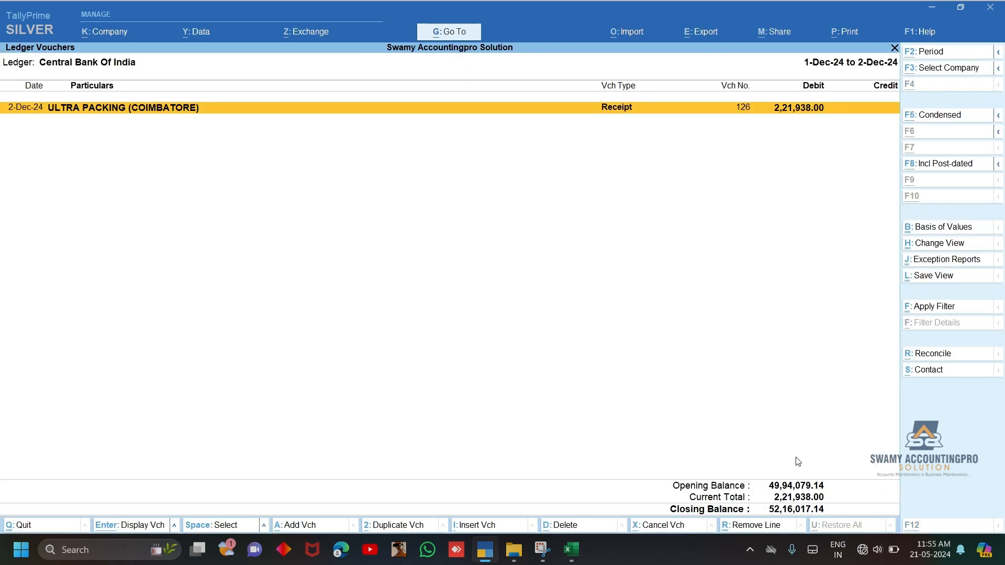
pyautogui.press('F2')
pyautogui.write('1-4-23')
pyautogui.press('Return')
pyautogui.write('31-')
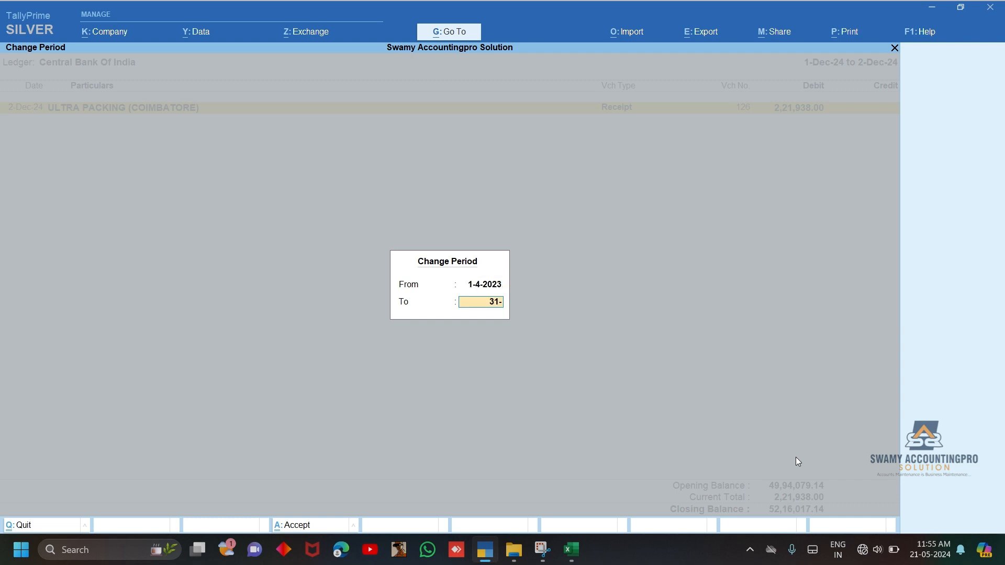
pyautogui.write('5-25')
pyautogui.press('Return')
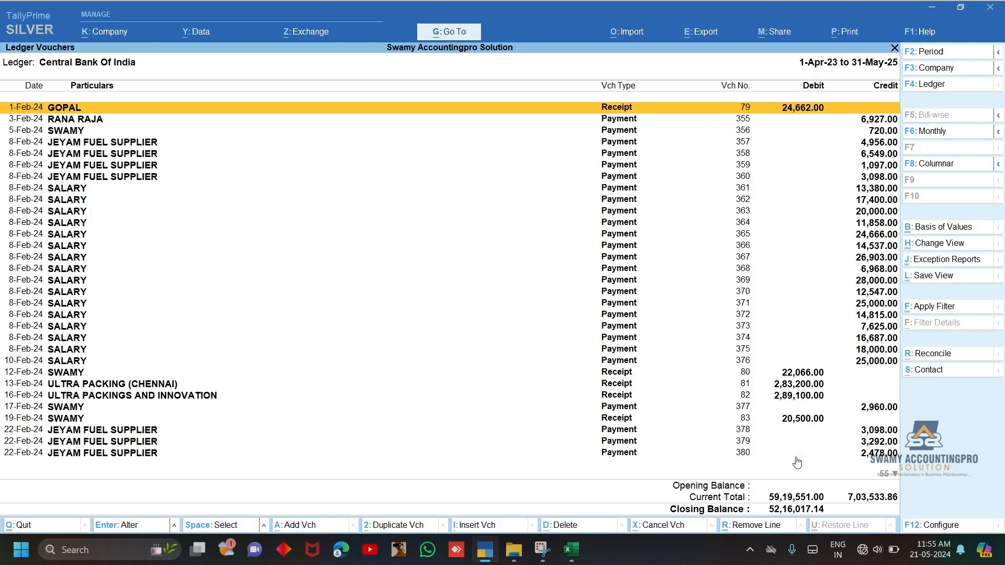
# Examine the imported receipt voucher dated 1-Feb-24 and quit it without changes
pyautogui.press('Return')
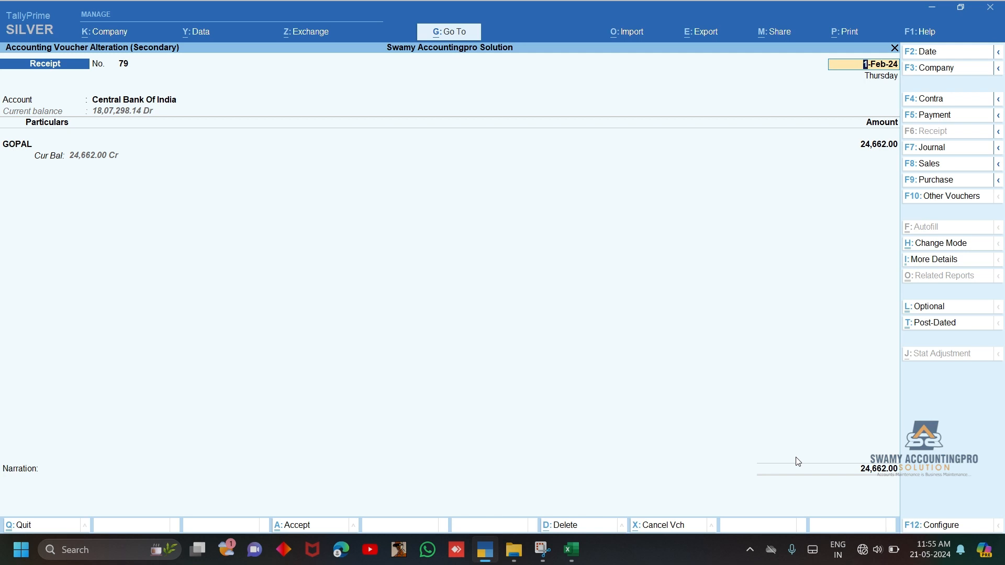
pyautogui.press('Escape')
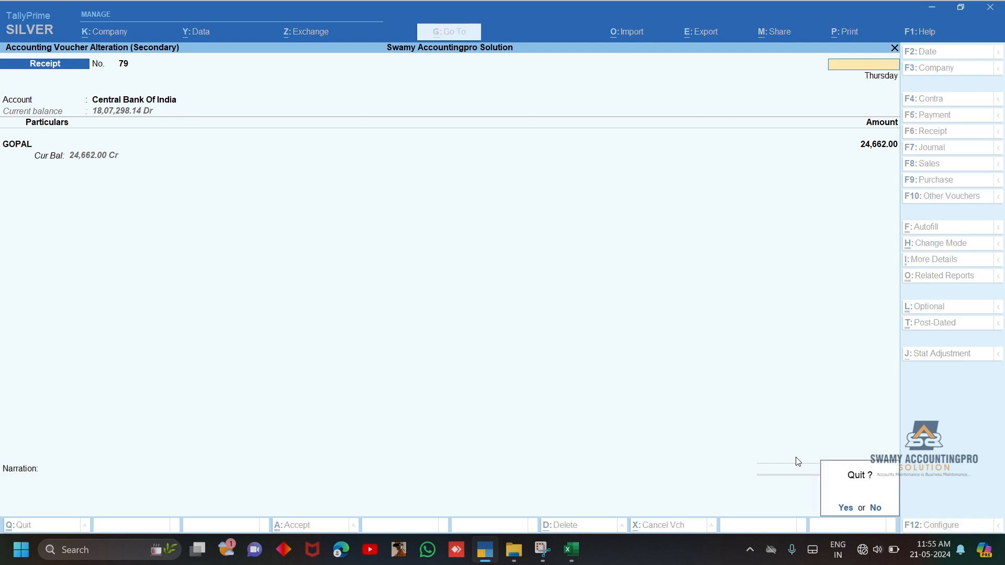
pyautogui.press('y')
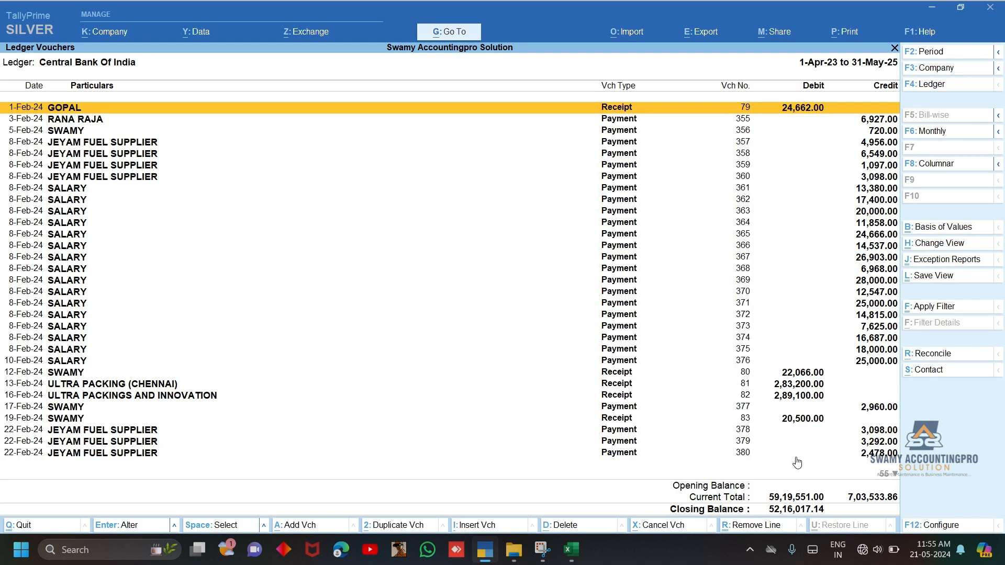
# Switch to the Central bank of india statement workbook in Excel and turn on filters for header row 2
pyautogui.hotkey('alt', 'Tab')
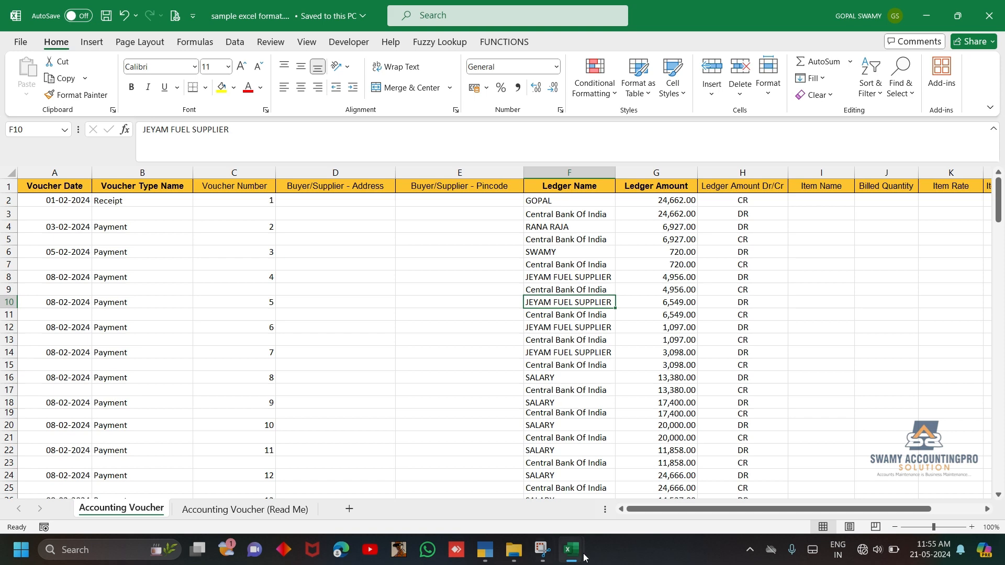
pyautogui.moveTo(576, 554)
pyautogui.click(600, 503)
pyautogui.click(345, 211)
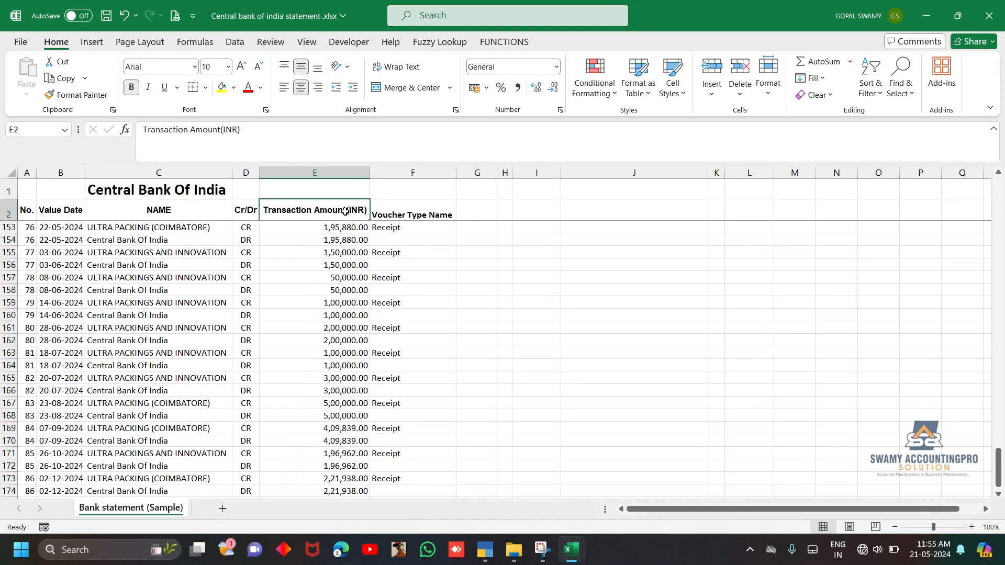
pyautogui.hotkey('shift', 'space')
pyautogui.hotkey('ctrl', 'shift', 'l')
pyautogui.press('Left')
pyautogui.press('Left')
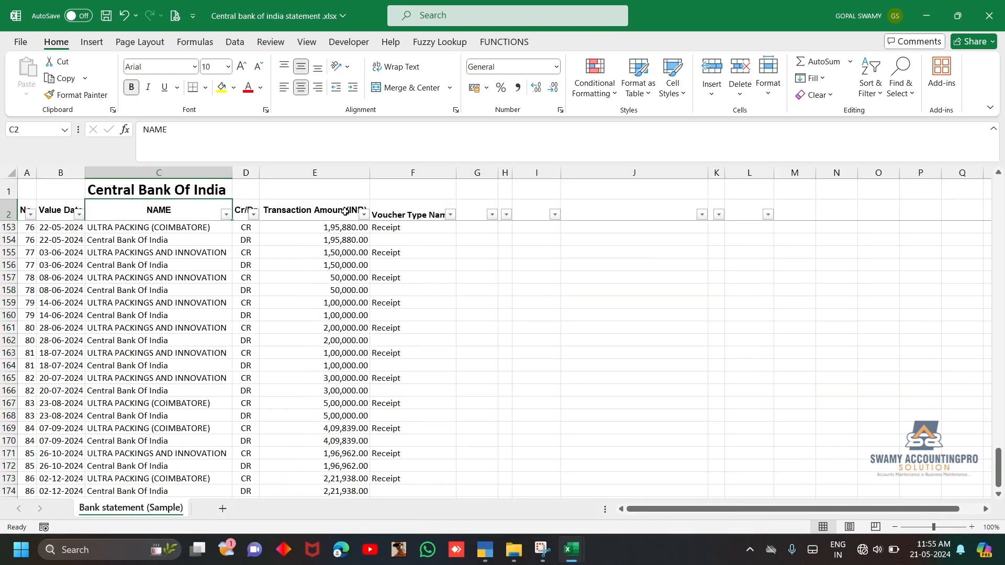
pyautogui.hotkey('alt', 'Down')
pyautogui.press('Up')
pyautogui.press('Up')
pyautogui.press('Up')
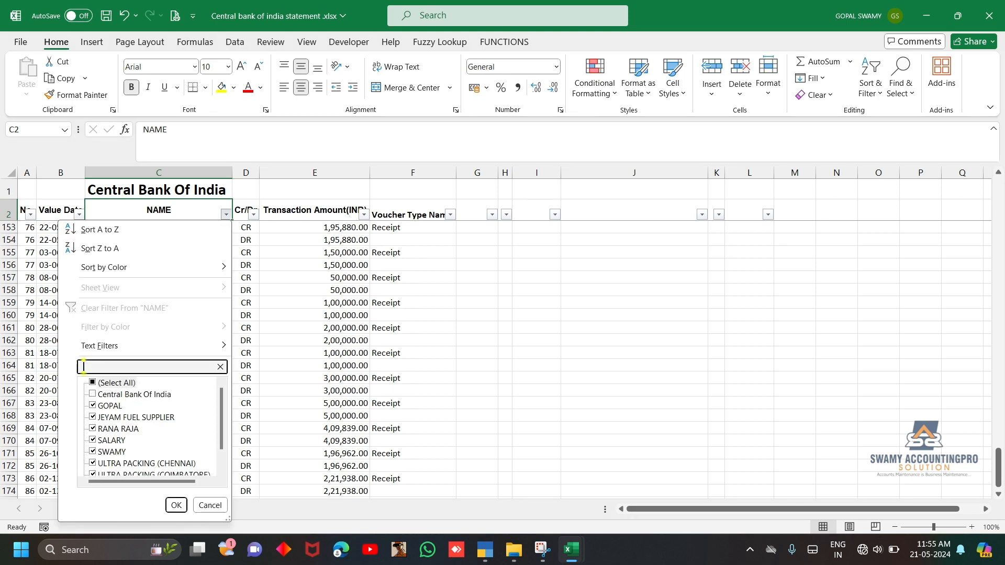
pyautogui.press('Escape')
# Filter the statement's NAME column to exclude the Central Bank Of India entries
pyautogui.hotkey('alt', 'Down')
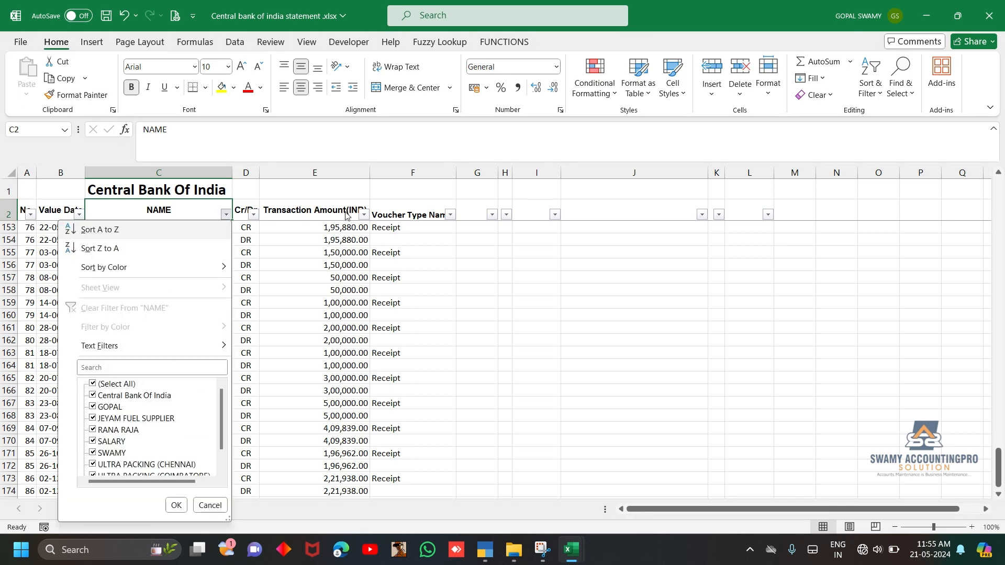
pyautogui.press('space')
pyautogui.press('Down')
pyautogui.press('space')
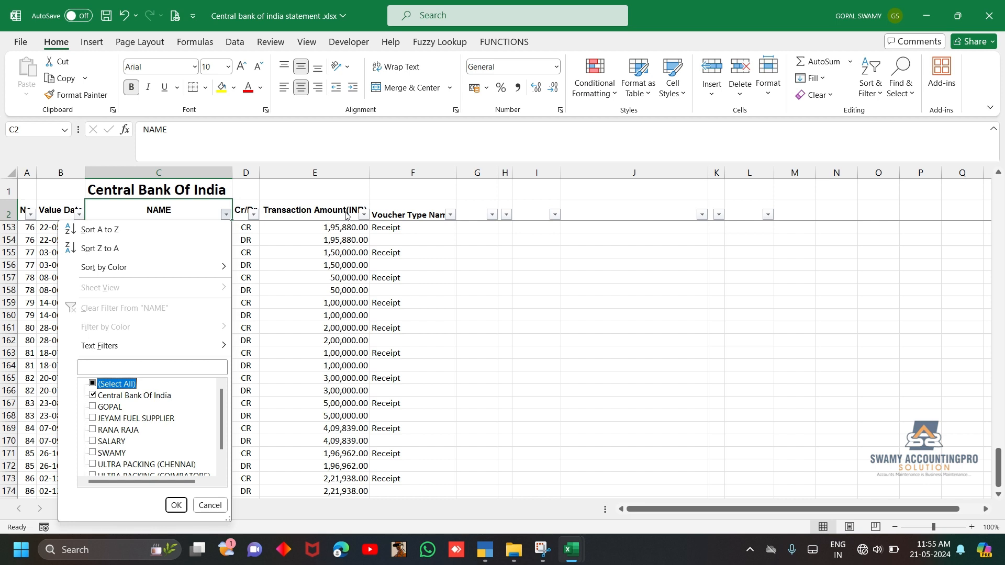
pyautogui.press('space')
pyautogui.press('Down')
pyautogui.press('space')
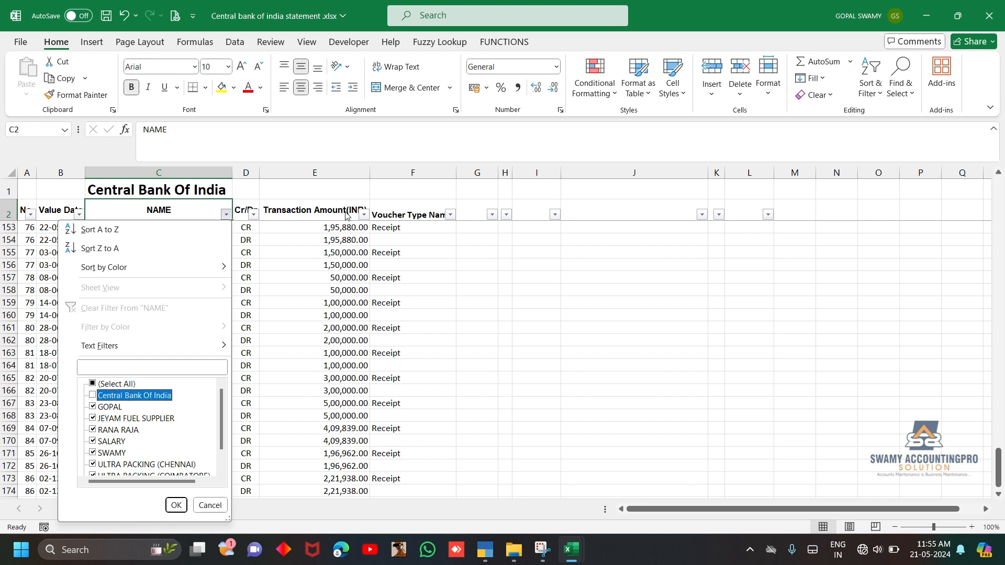
pyautogui.press('Return')
# Filter the statement's Cr/Dr column to show only CR entries
pyautogui.press('Right')
pyautogui.hotkey('alt', 'Down')
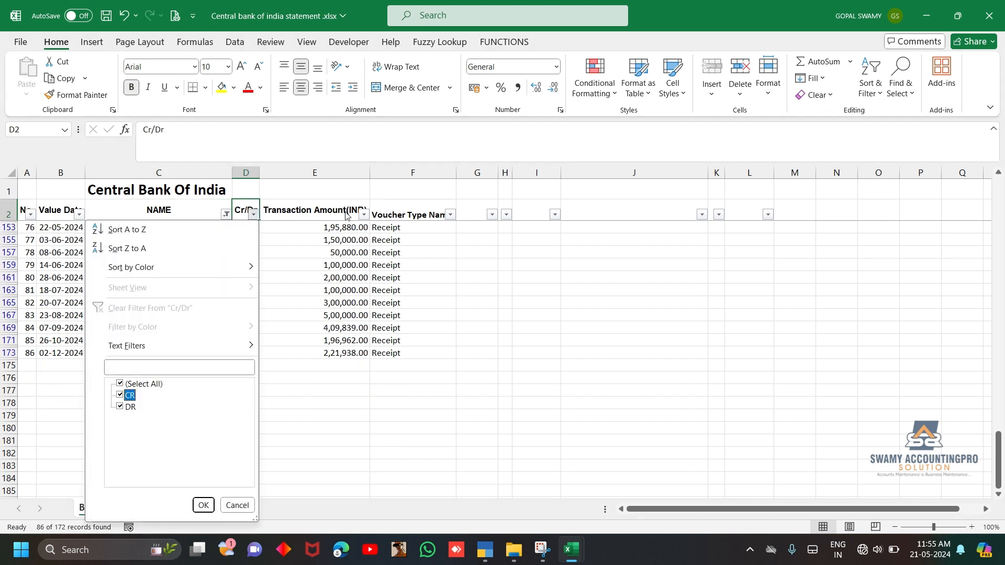
pyautogui.press('space')
pyautogui.press('Down')
pyautogui.press('space')
pyautogui.press('Return')
# Sum the filtered CR transaction amounts and compare them with the debit total of the bank ledger in TallyPrime
pyautogui.press('Down')
pyautogui.press('Right')
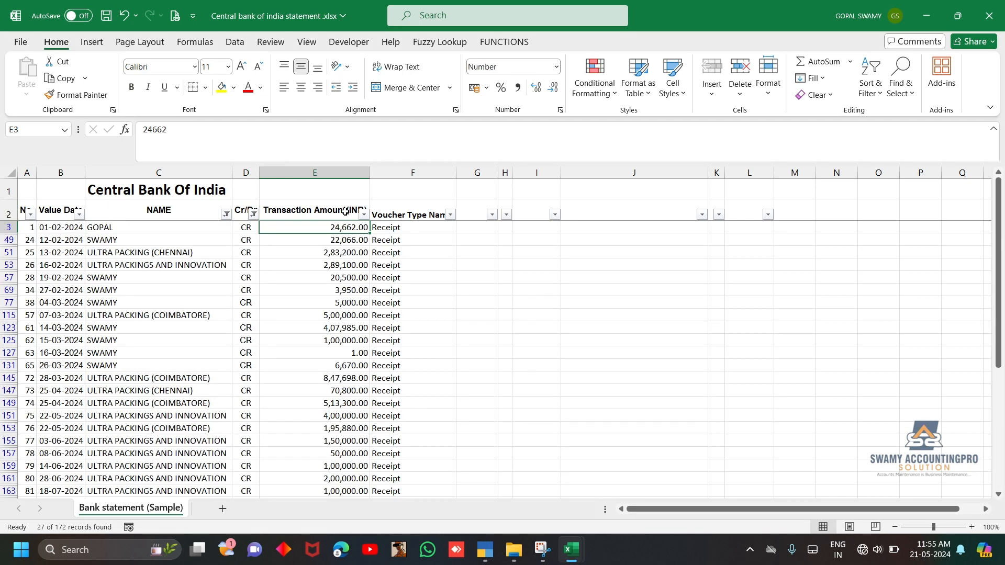
pyautogui.hotkey('ctrl', 'shift', 'Down')
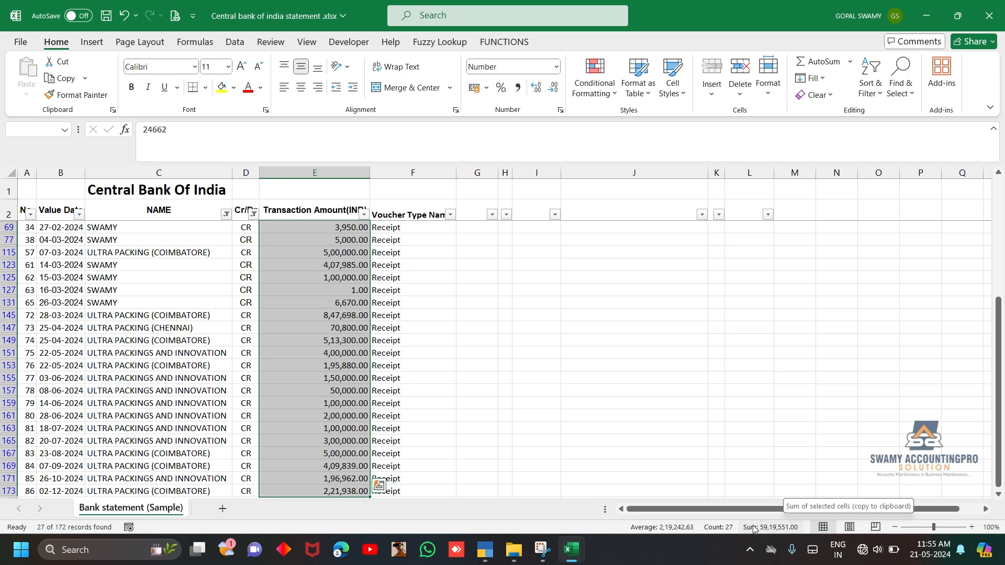
pyautogui.click(485, 550)
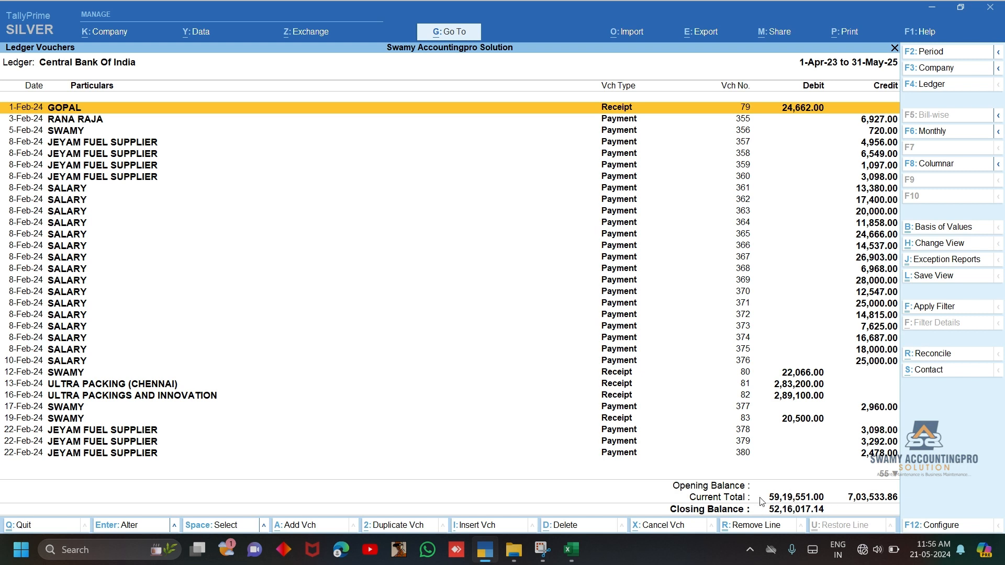
# Switch back to the Excel bank statement and filter the Cr/Dr column to show only DR entries
pyautogui.hotkey('alt', 'Tab')
pyautogui.click(253, 213)
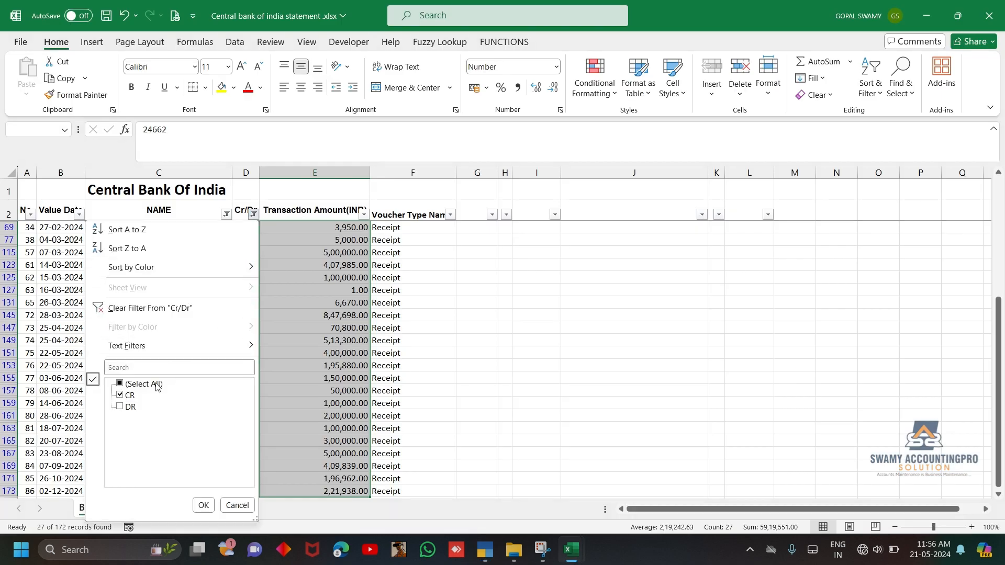
pyautogui.click(130, 407)
pyautogui.click(130, 395)
pyautogui.click(204, 505)
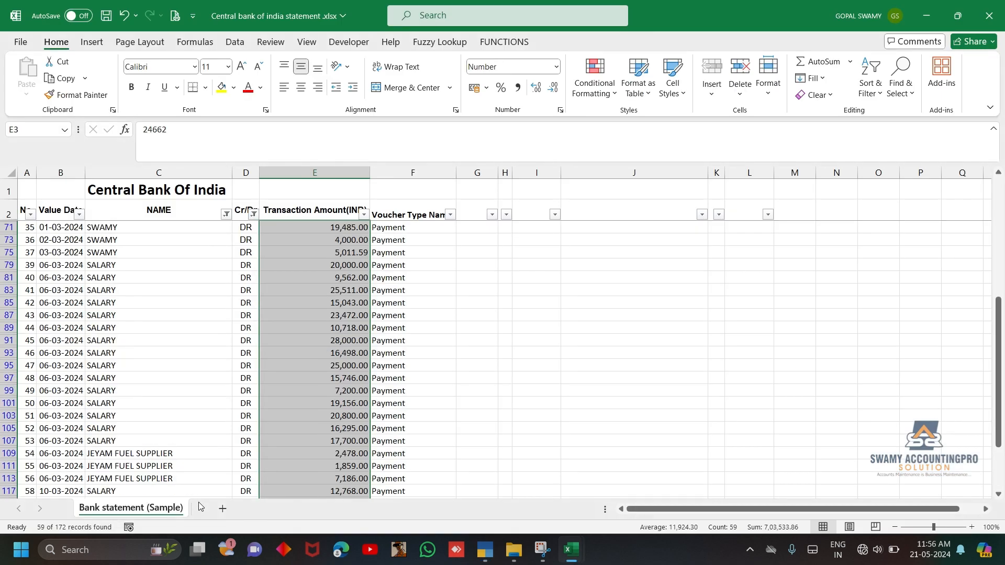
# Sum the filtered DR transaction amounts and compare them with the credit total of the bank ledger in TallyPrime
pyautogui.hotkey('ctrl', 'Up')
pyautogui.hotkey('ctrl', 'shift', 'Down')
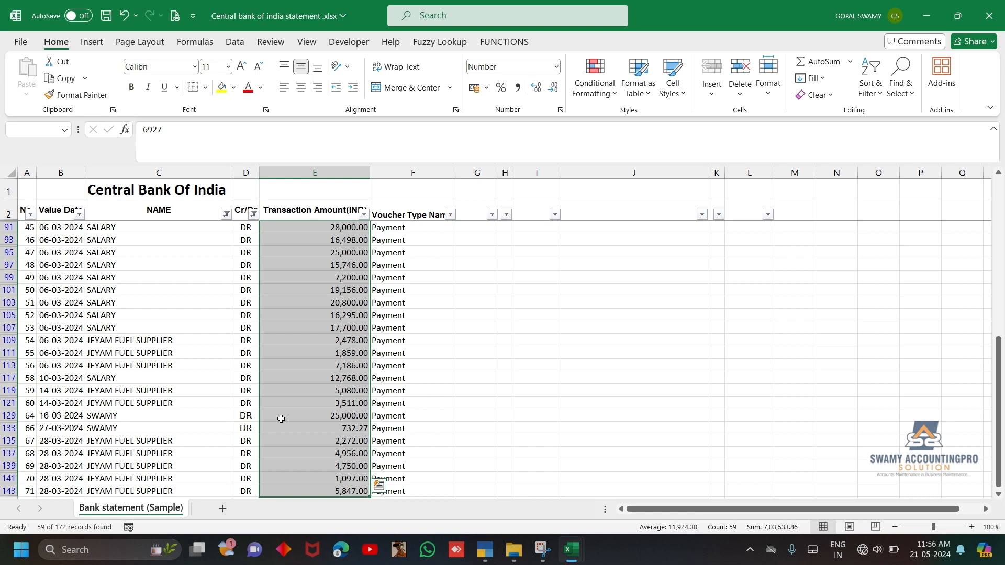
pyautogui.hotkey('alt', 'Tab')
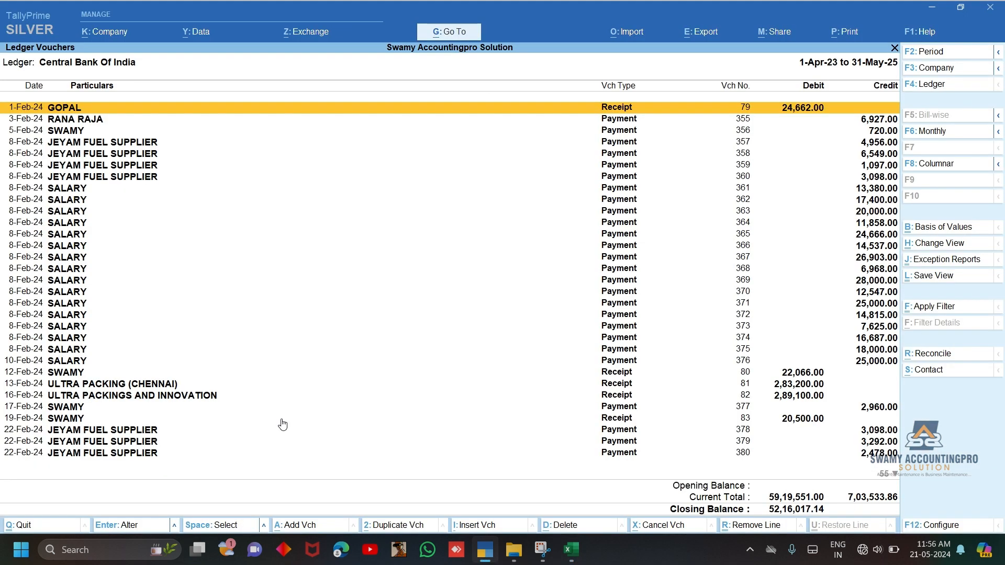